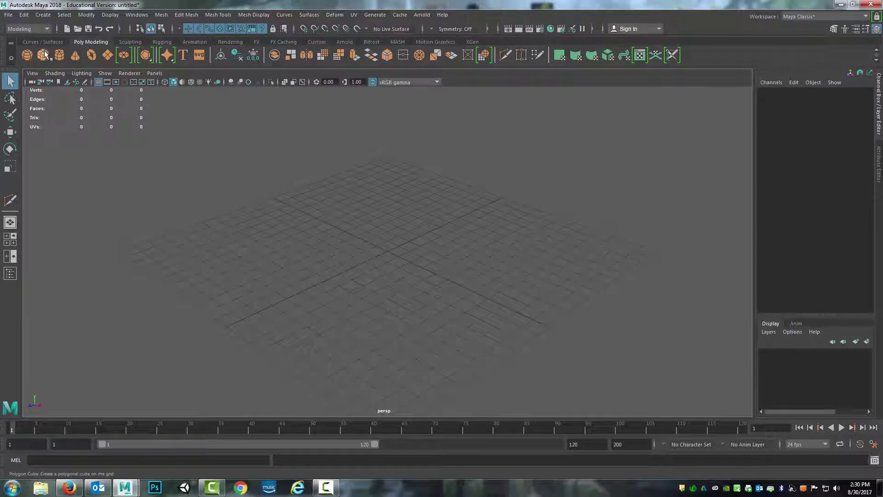
- Create a polygon cube at the origin and scale it uniformly to about 7.5
left_click(43, 55)
key("r")
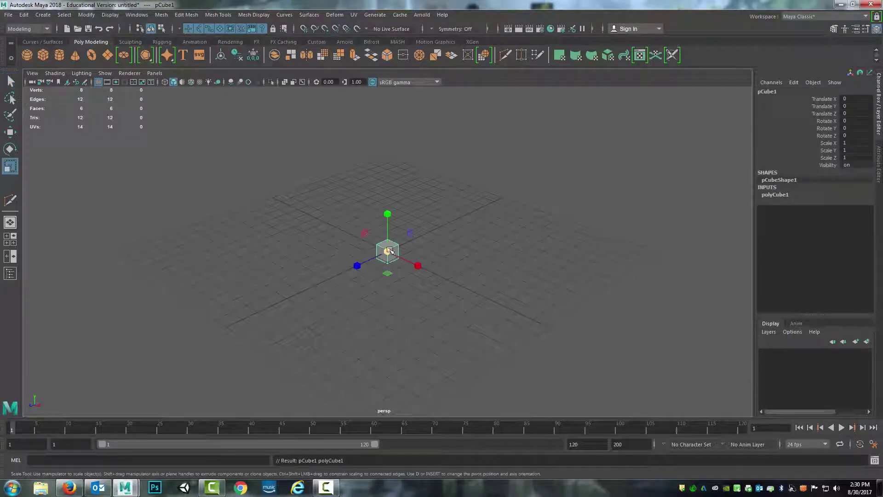
left_click_drag(388, 252, 475, 265)
left_click_drag(366, 318, 512, 251, "alt")
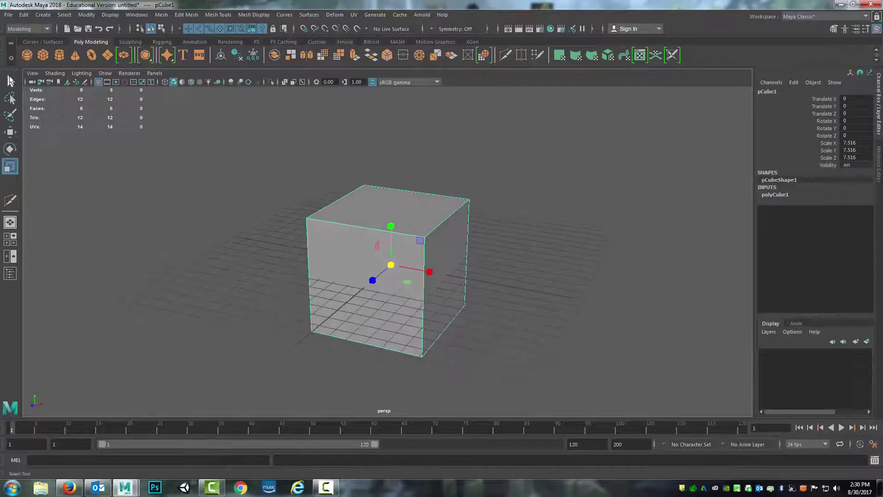
key("q")
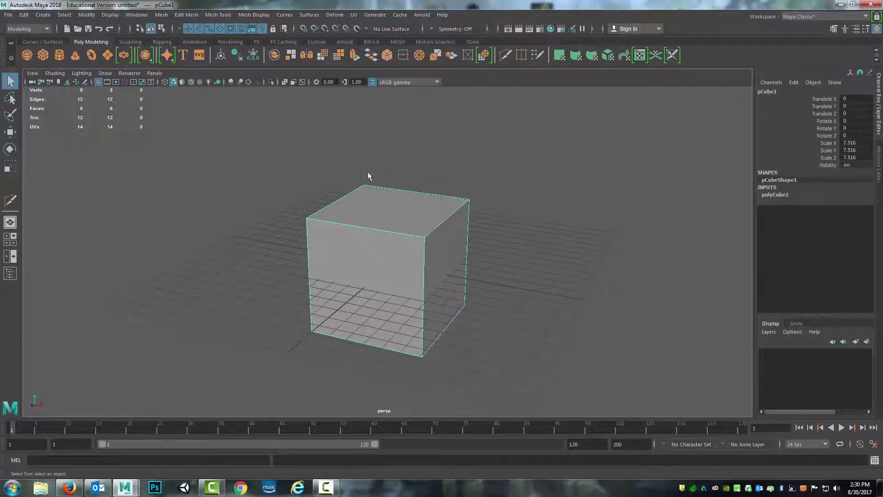
left_click(49, 30)
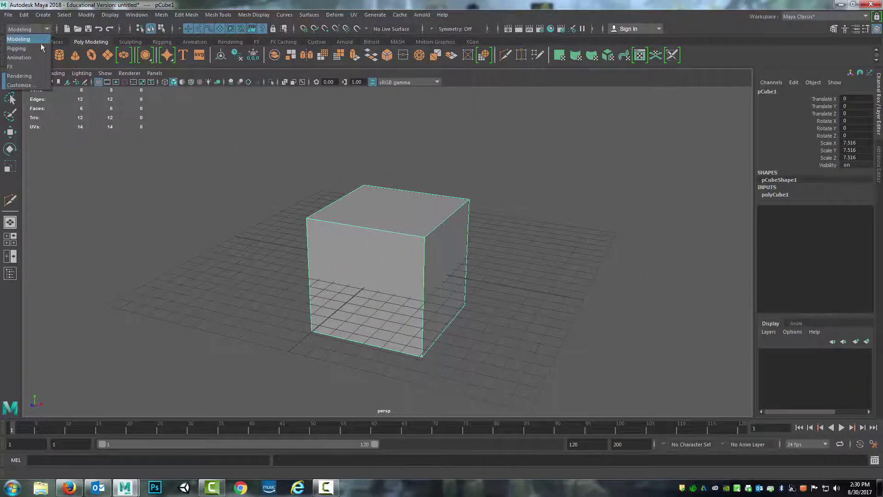
left_click(38, 35)
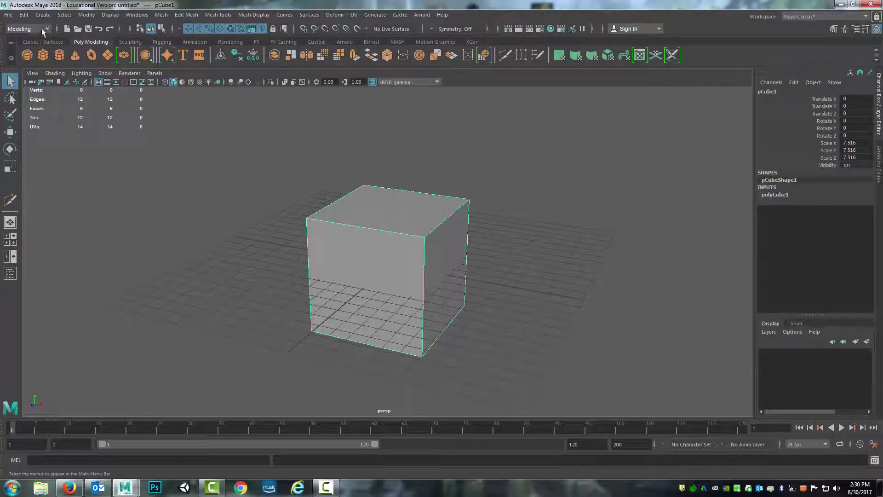
left_click(224, 14)
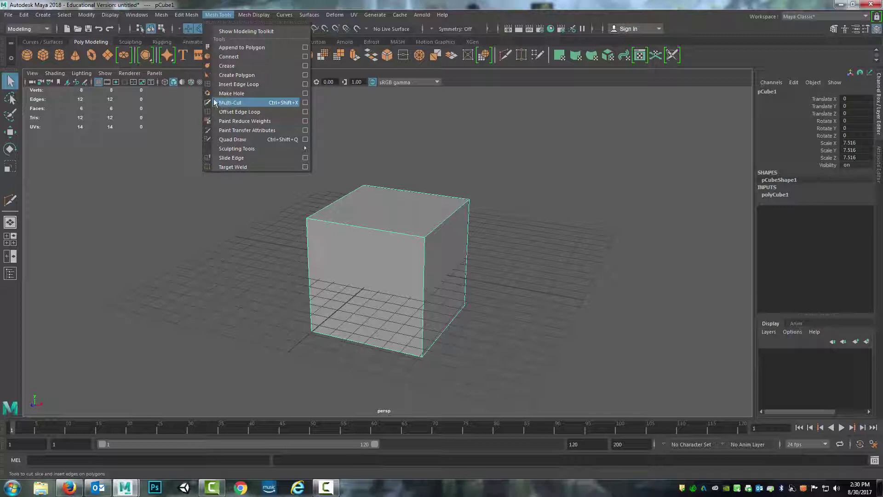
left_click(227, 17)
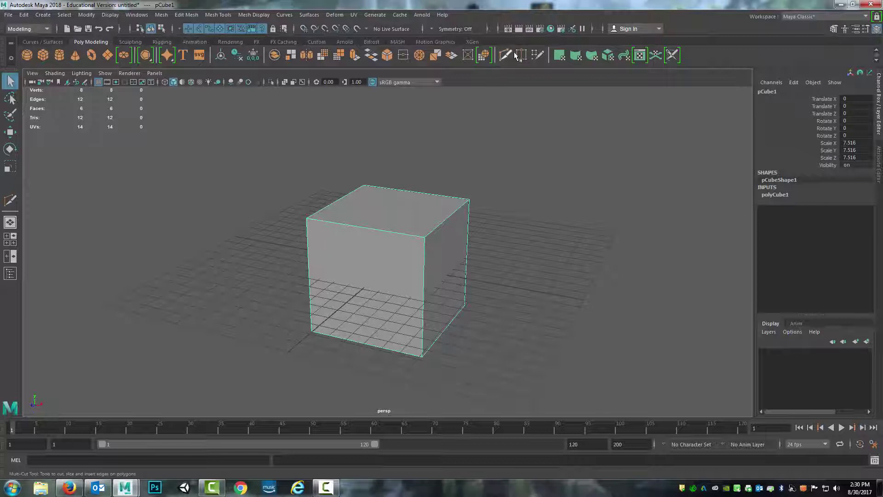
- Cut a new edge across the cube's top face from the front edge to the back edge with Multi-Cut
left_click(651, 47)
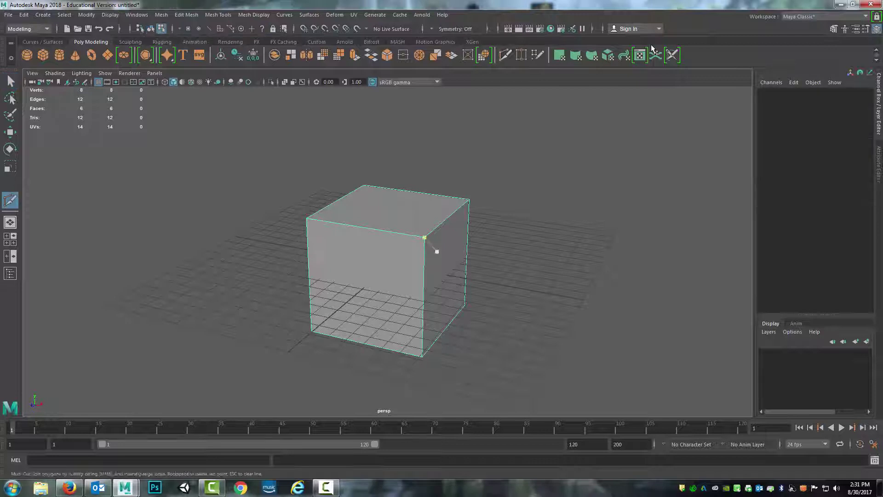
left_click_drag(418, 219, 450, 225, "alt")
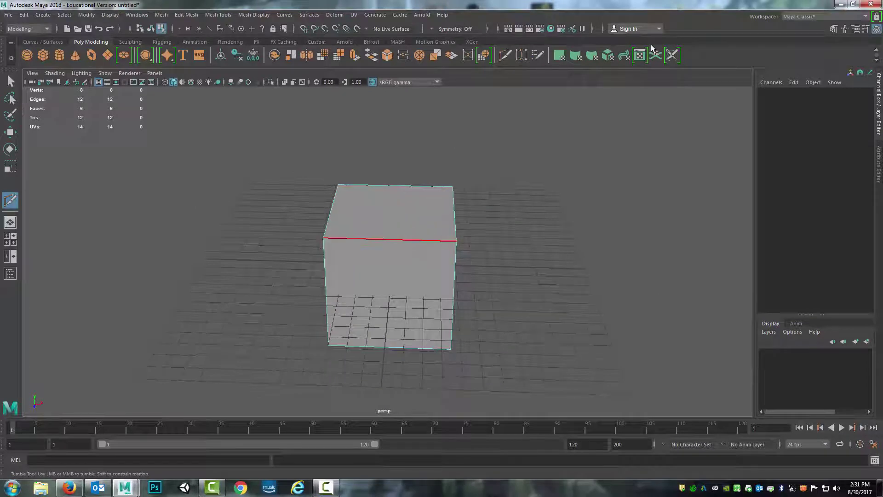
left_click(370, 239)
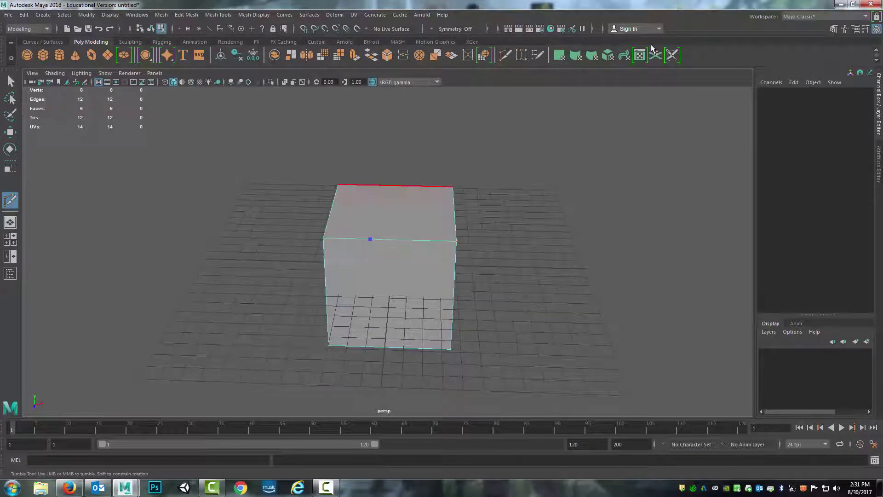
left_click(386, 185)
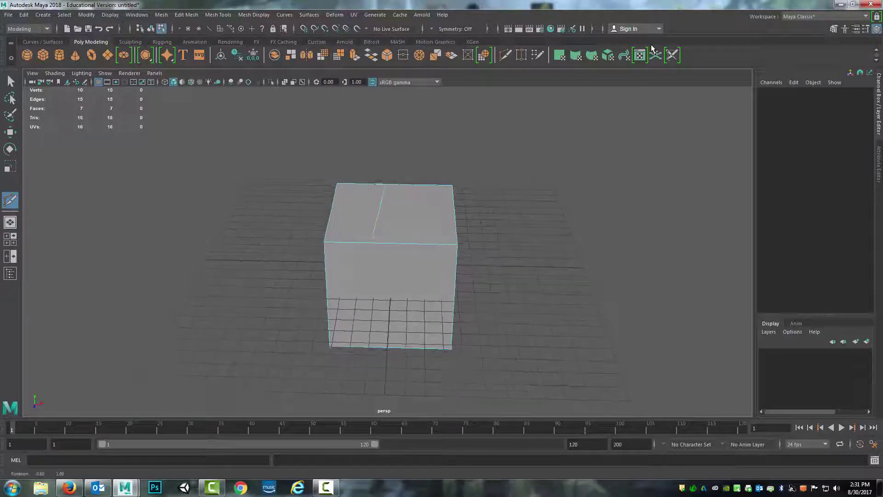
- Raise the new edge on the cube's top by about 2.07 units to form a gabled roof
key("q")
right_click_drag(403, 217, 403, 193)
left_click(379, 218)
left_click_drag(379, 218, 379, 144, "alt")
key("w")
left_click_drag(432, 221, 388, 228, "alt")
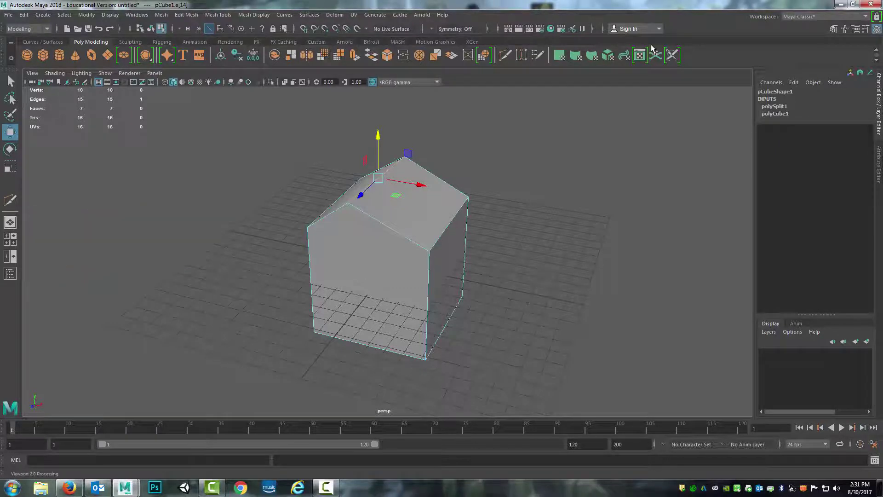
- Divide one roof slope with two Multi-Cut edges parallel to the ridge and one cut running across them
key("y")
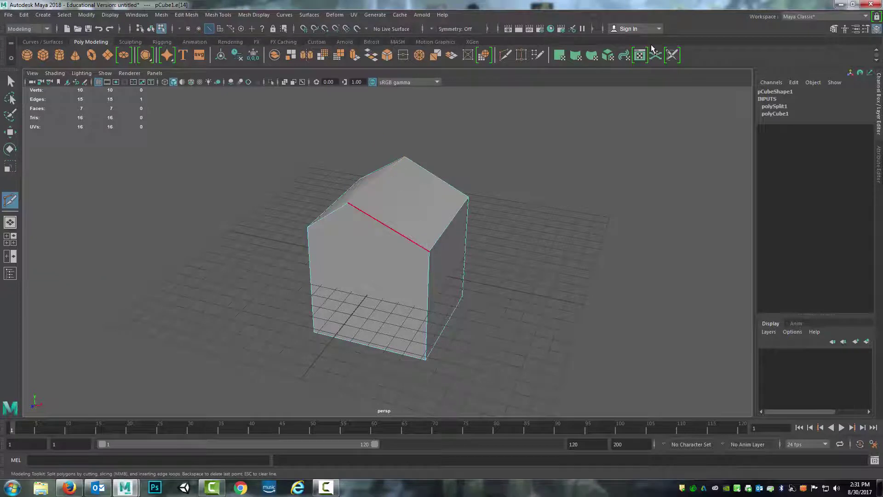
left_click(389, 228)
left_click(442, 179)
key("Return")
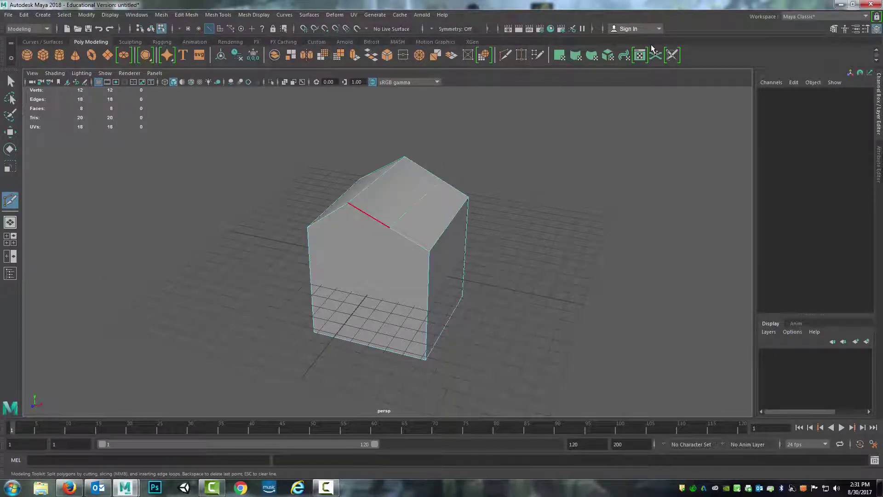
left_click(367, 214)
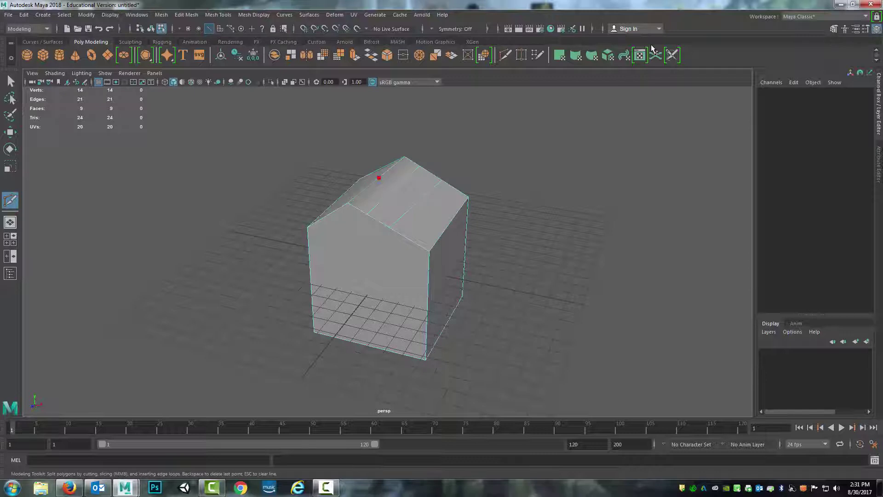
left_click(378, 178)
key("Return")
- Raise the short edge in the middle of the divided roof slope to form a bump
right_click_drag(419, 201, 419, 178)
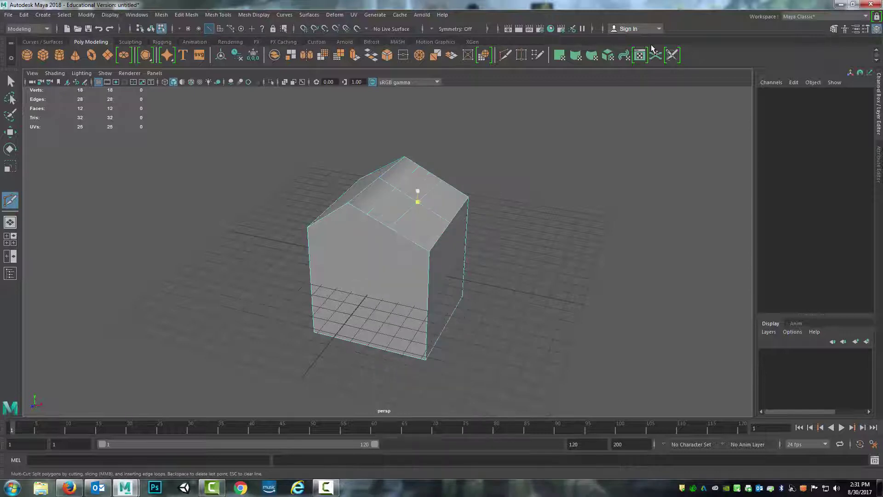
key("w")
left_click(406, 195)
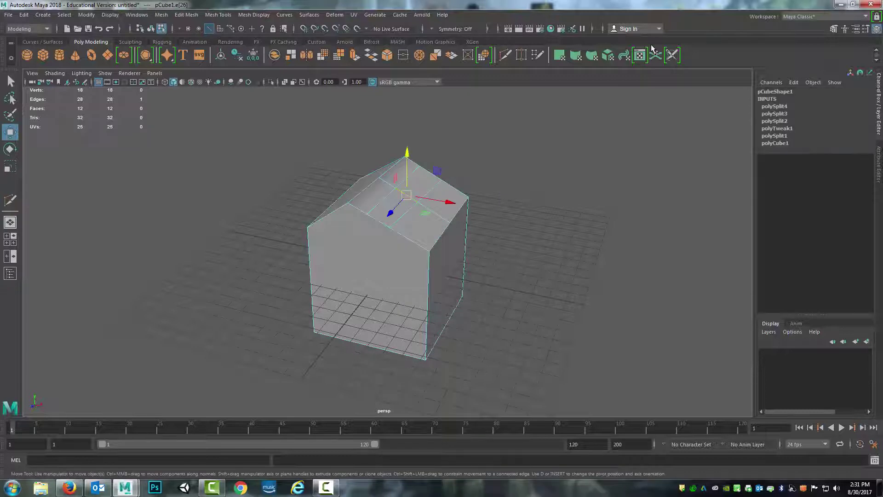
left_click_drag(408, 152, 407, 124)
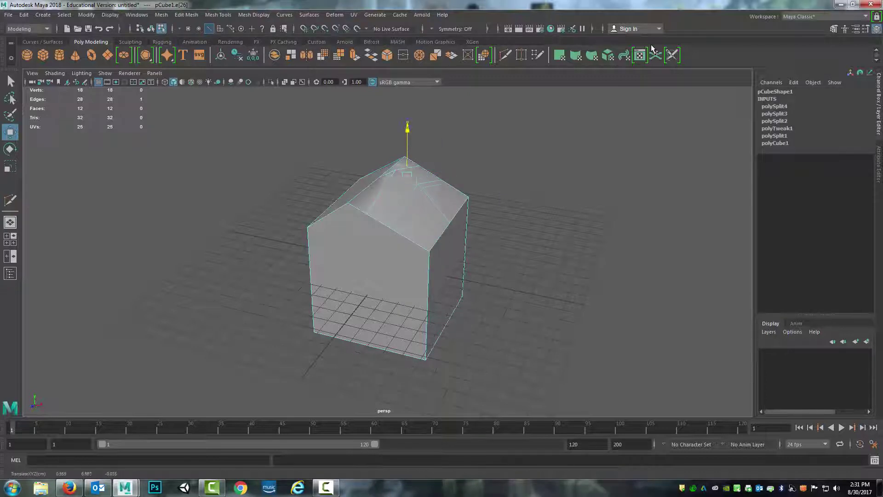
- Make two Multi-Cut paths from the ridge across the undivided roof slope and down to the side wall's vertical edges
key("y")
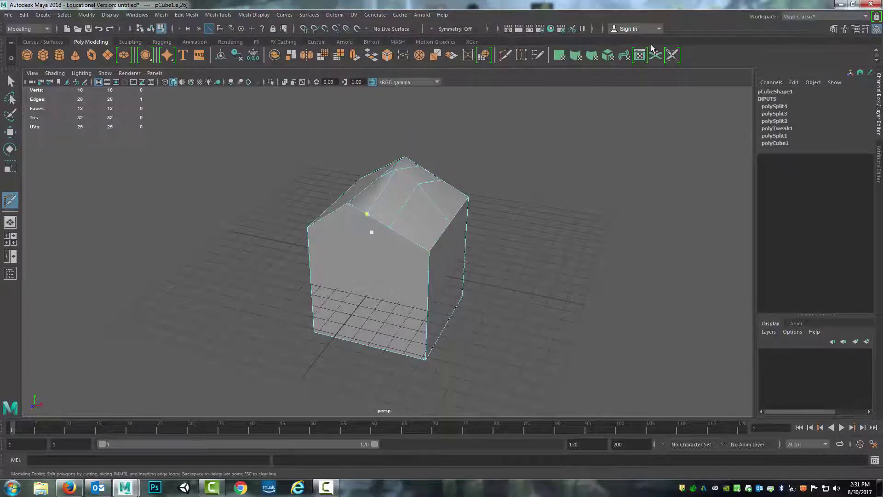
left_click_drag(371, 230, 417, 234, "alt")
left_click(379, 187)
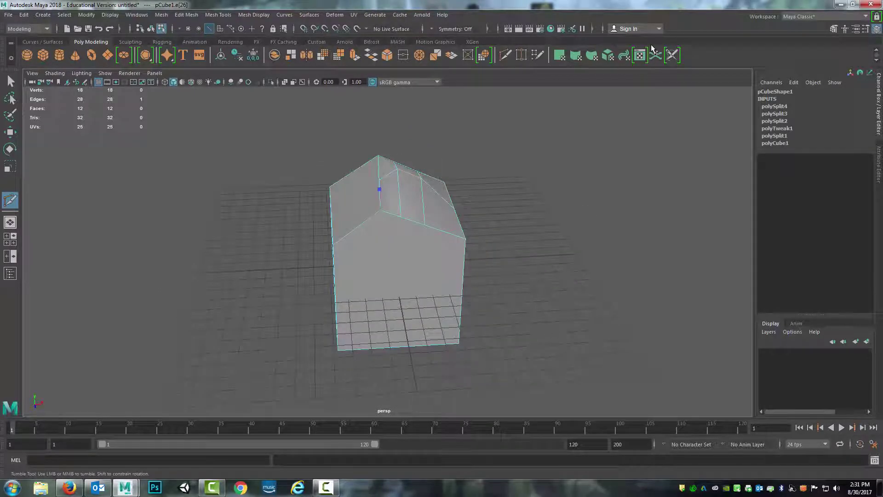
left_click(332, 225)
left_click_drag(350, 232, 459, 217, "alt")
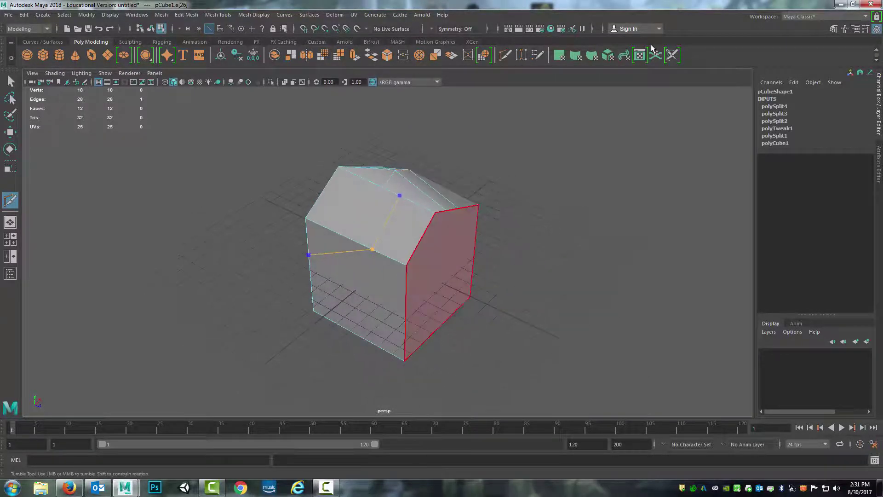
key("Return")
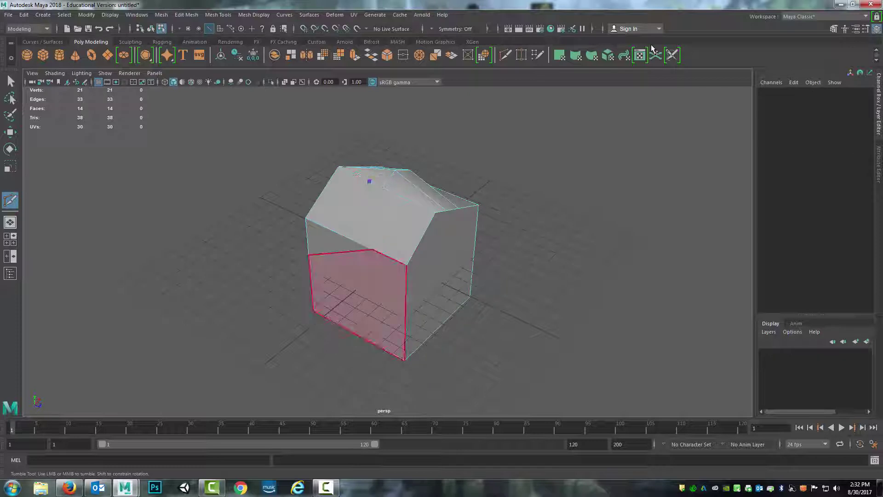
left_click(406, 294)
key("Return")
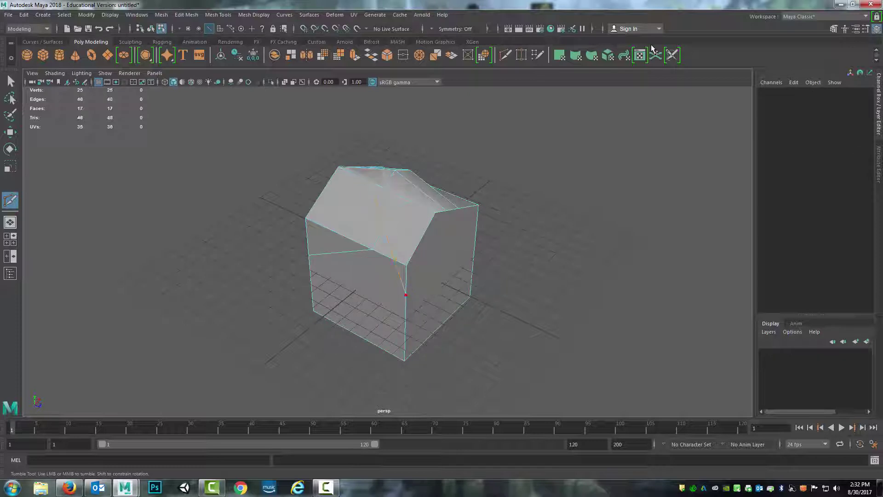
- Move the large cut-off face at the end of the newly cut roof slope upward
left_click_drag(405, 258, 488, 221, "alt")
left_click_drag(651, 47, 652, 48, "alt")
key("q")
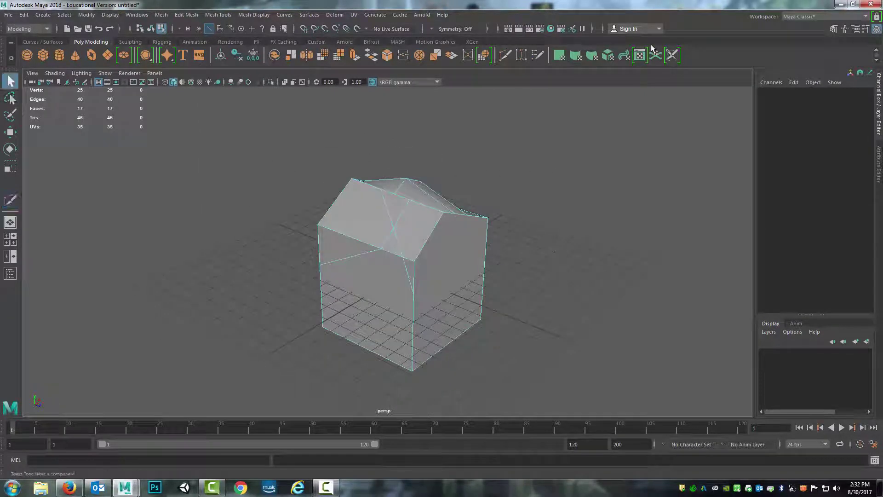
right_click_drag(387, 210, 386, 235)
left_click(357, 210)
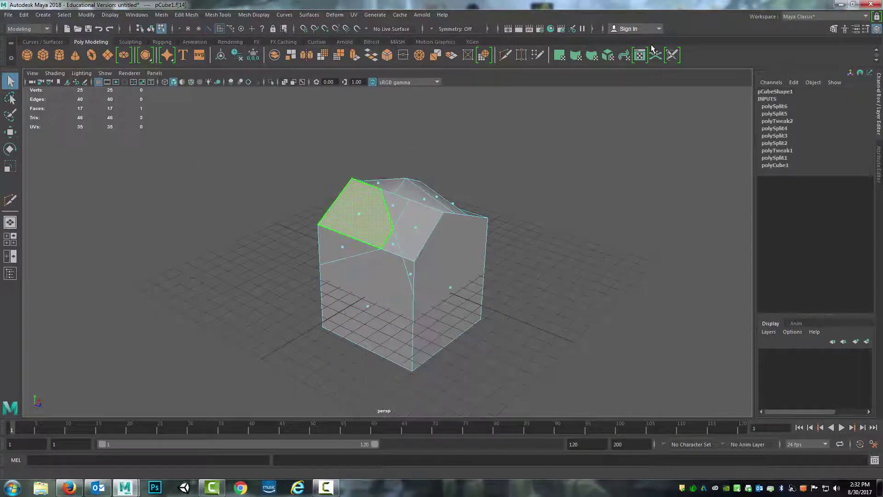
left_click_drag(357, 211, 294, 210, "alt")
key("w")
left_click_drag(651, 48, 651, 48, "alt")
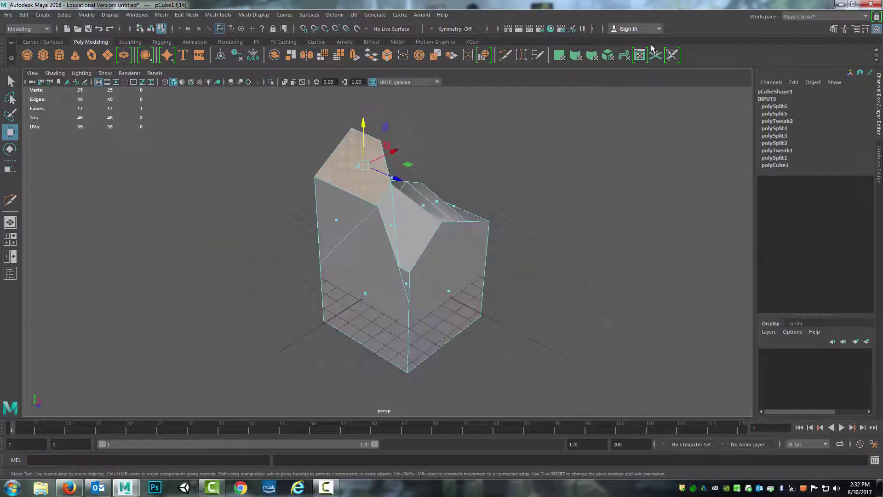
- Undo all the cuts and component moves back to the plain, uncut cube
key("ctrl+z")
key("ctrl+z")
key("ctrl+z")
key("ctrl+z")
key("ctrl+z")
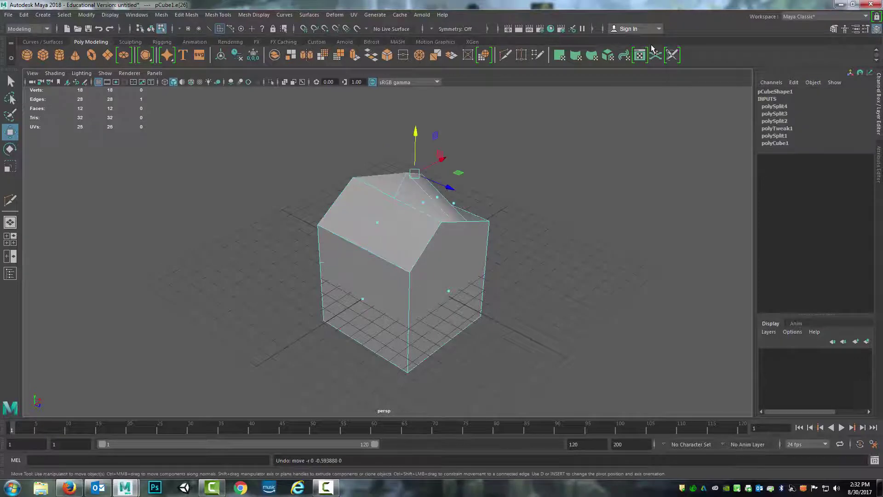
key("ctrl+z")
key("ctrl+z")
key("ctrl+z")
key("ctrl+z")
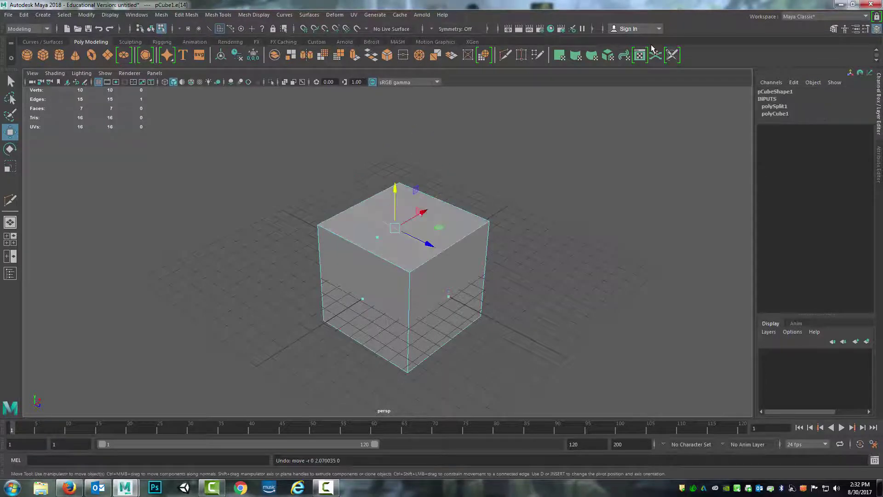
key("ctrl+z")
key("ctrl+z")
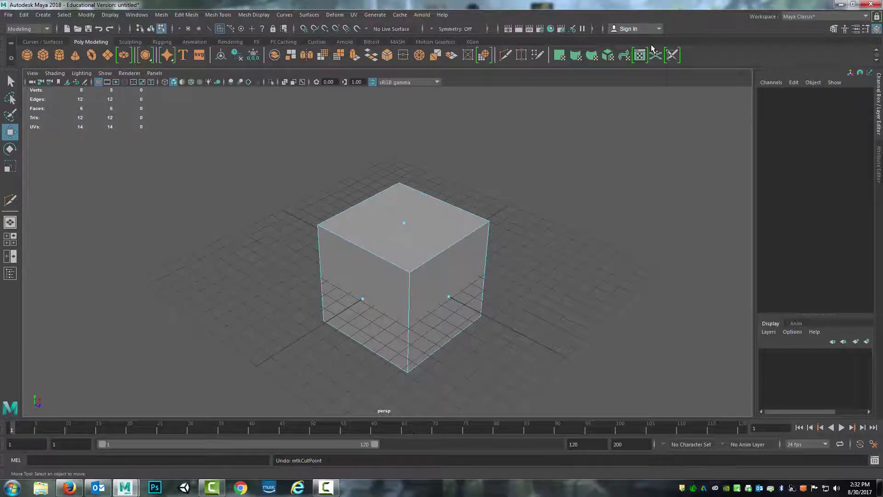
- Show the Modeling Toolkit and activate its Multi-Cut tool for the cube
left_click_drag(651, 47, 651, 48, "alt")
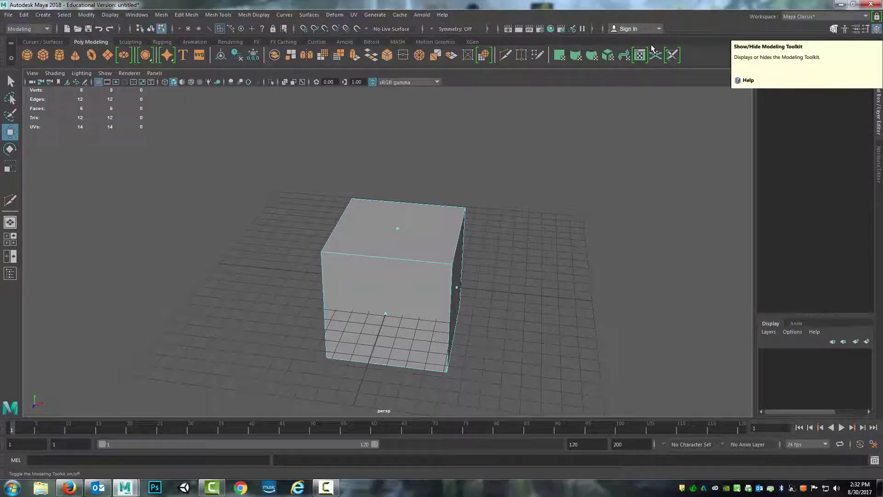
left_click(652, 48)
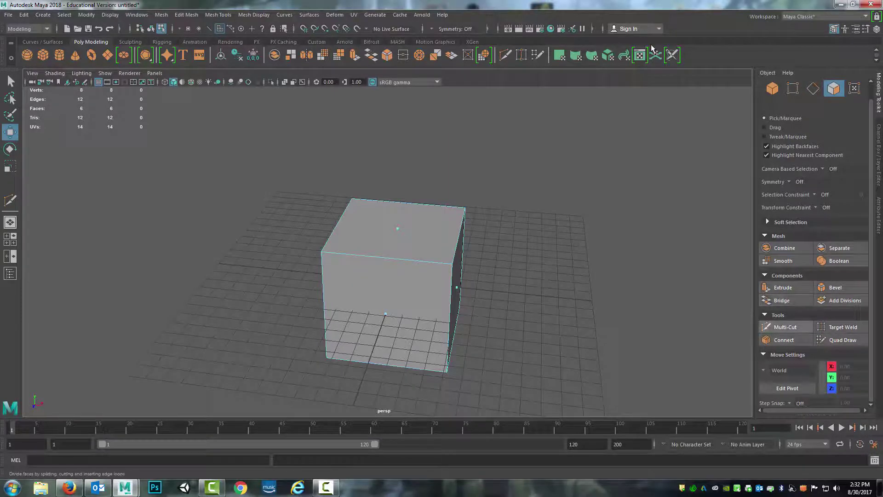
left_click(786, 327)
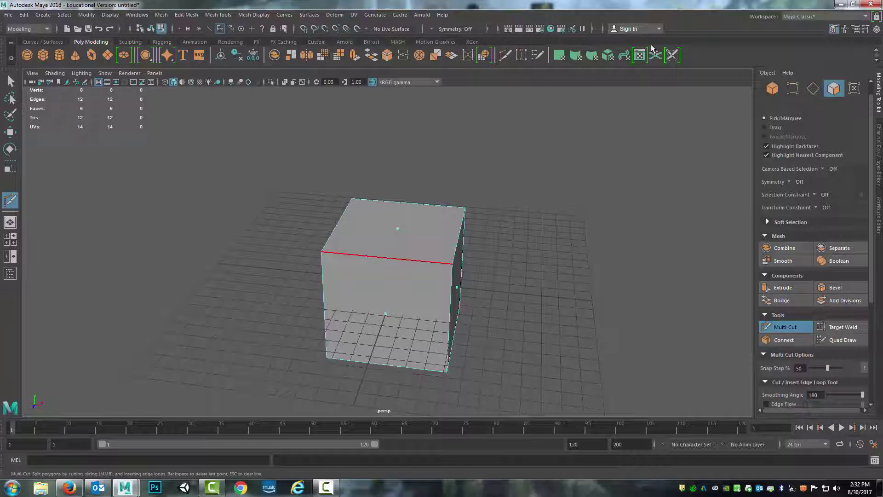
- Try placing Multi-Cut points back and forth between the top face's front and back edges, and undo them
left_click(352, 255)
left_click(375, 200)
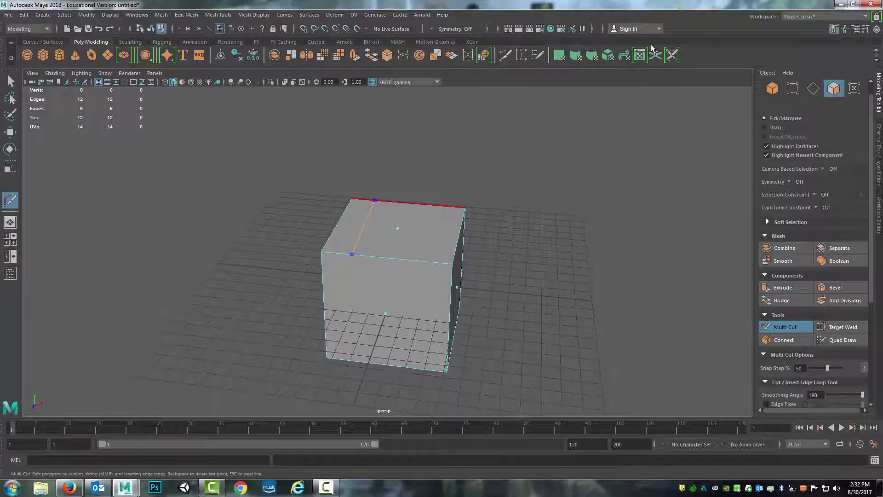
left_click(420, 204)
left_click(408, 260)
key("ctrl+z")
left_click(452, 264)
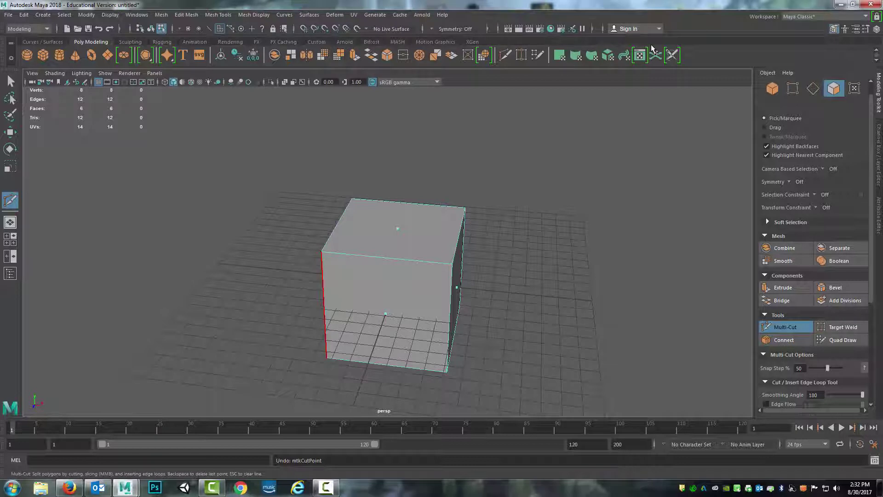
- Try placing Multi-Cut points from the front-left vertical edge over the top front edge to the top back edge, and undo them
left_click(324, 306)
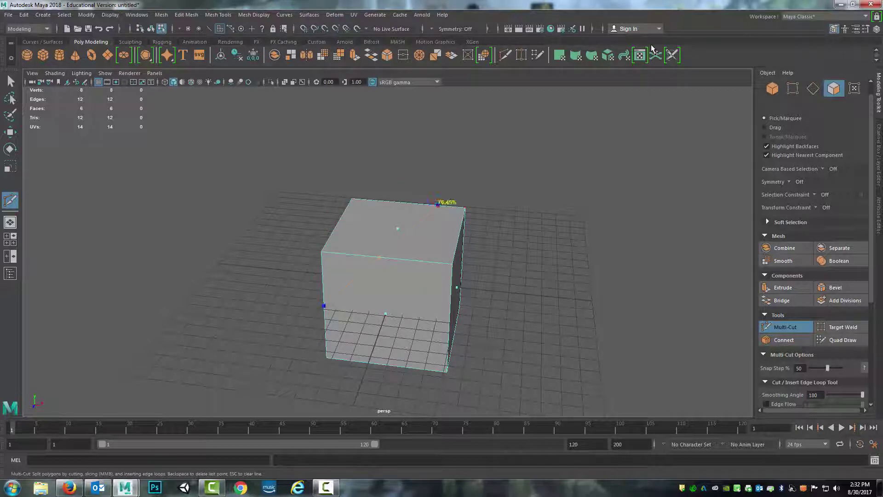
left_click(438, 205)
left_click_drag(405, 221, 472, 235, "alt")
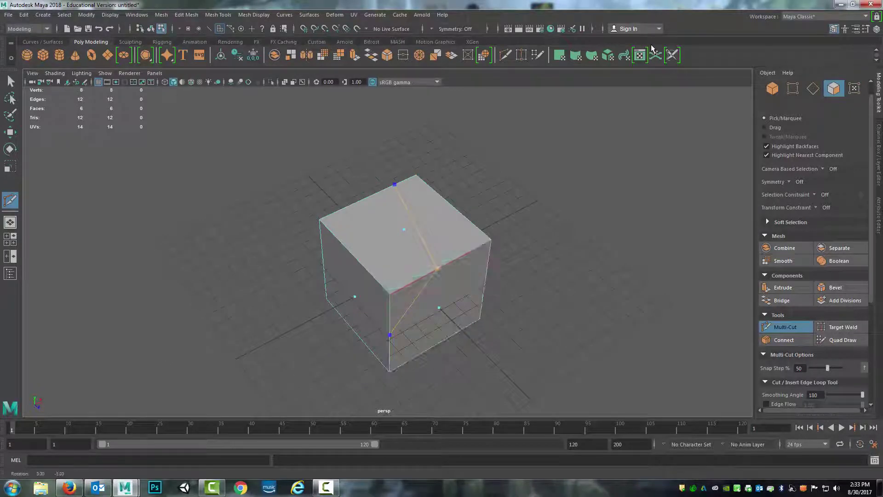
left_click_drag(456, 276, 414, 268, "alt")
key("ctrl+z")
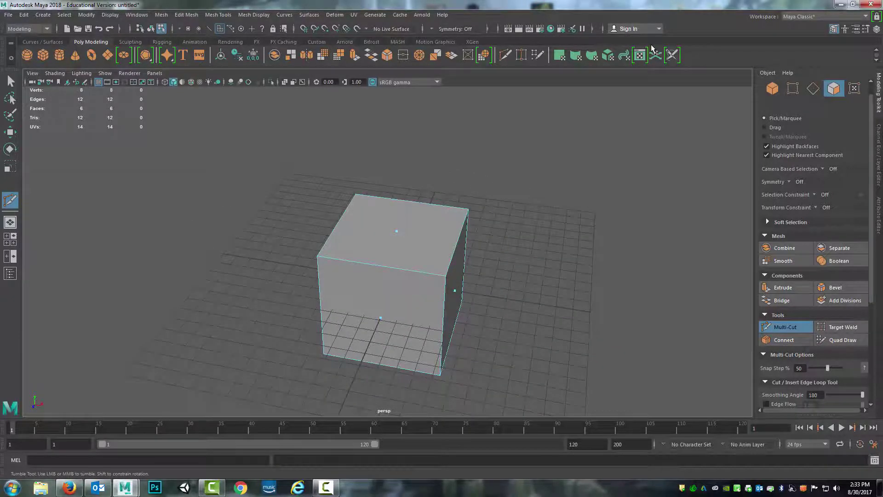
- Try cutting across the top face from a point slid along its front edge to the back edge, and undo the cut
mouse_move(442, 317)
left_mouse_down("alt")
mouse_move(456, 294)
mouse_move(443, 318)
left_mouse_up("alt")
middle_click_drag(443, 317, 432, 293, "alt")
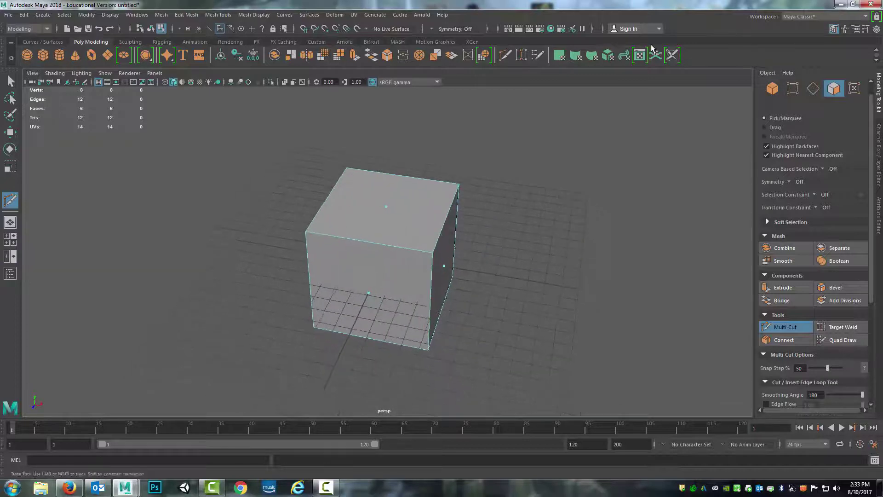
left_click_drag(416, 267, 448, 251, "alt")
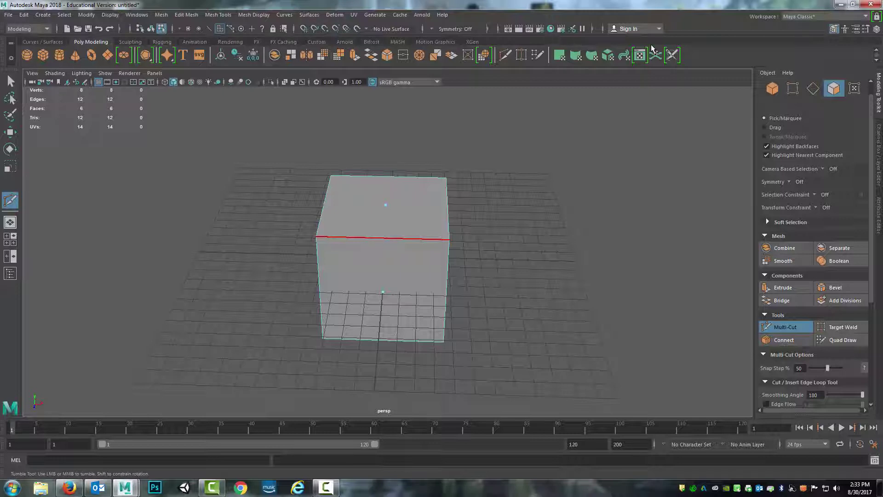
mouse_move(346, 237)
left_mouse_down()
mouse_move(316, 236)
mouse_move(450, 238)
mouse_move(315, 237)
mouse_move(452, 238)
mouse_move(363, 237)
left_mouse_up()
left_click(403, 176)
key("Return")
key("ctrl+z")
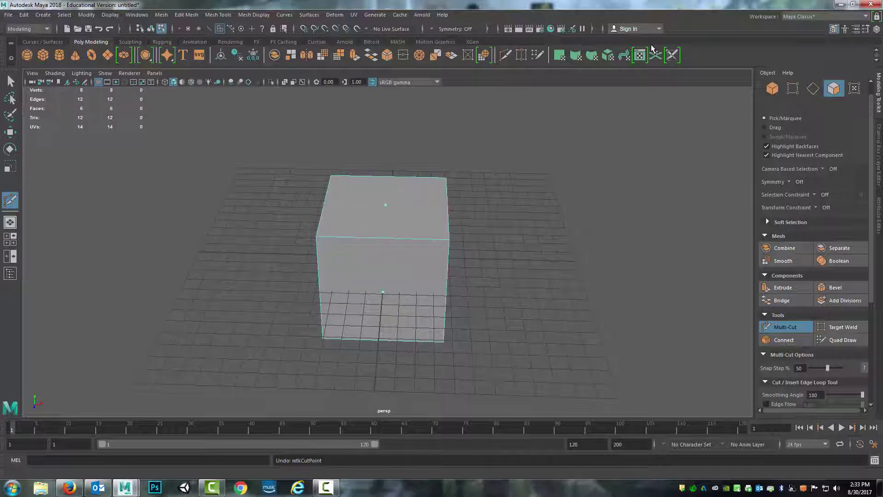
- Set the Multi-Cut snap step to 10%, try placing snapped points on the top face's front and back edges, and undo them
scroll(785, 327, "down", 2)
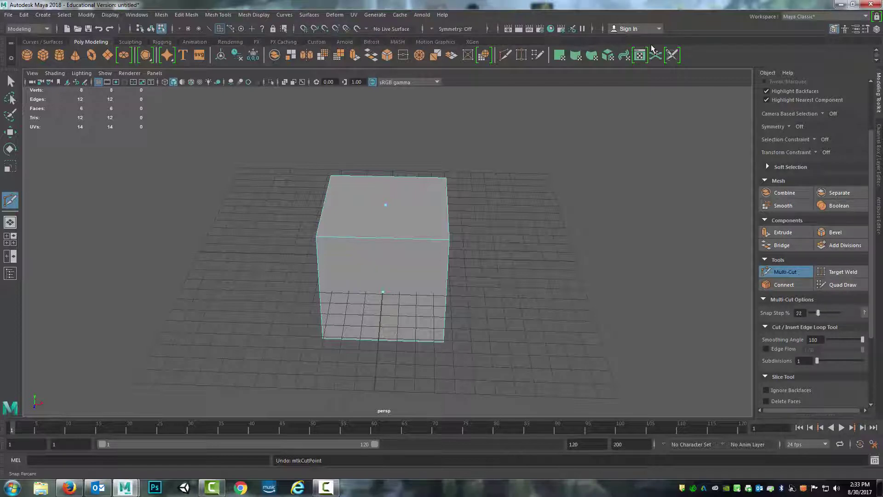
type("10")
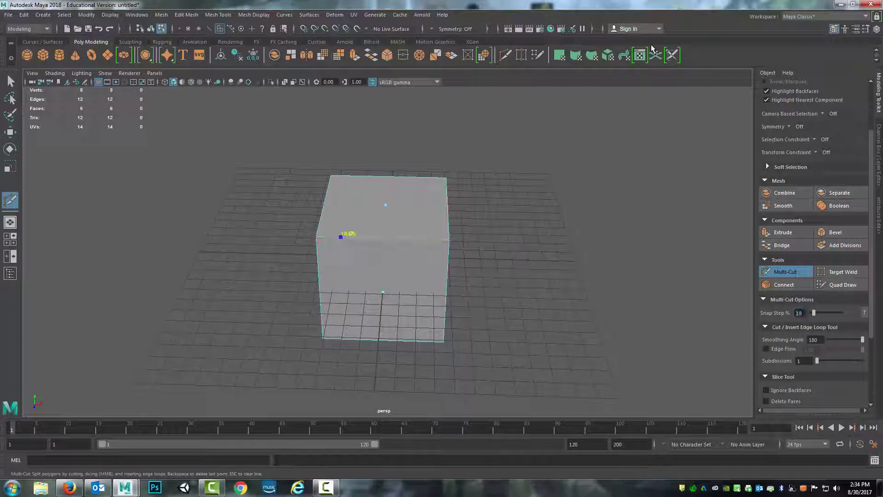
left_click(341, 237)
left_click_drag(341, 237, 396, 237)
left_click(387, 176, "shift")
left_click_drag(388, 176, 365, 176, "shift")
key("ctrl+z")
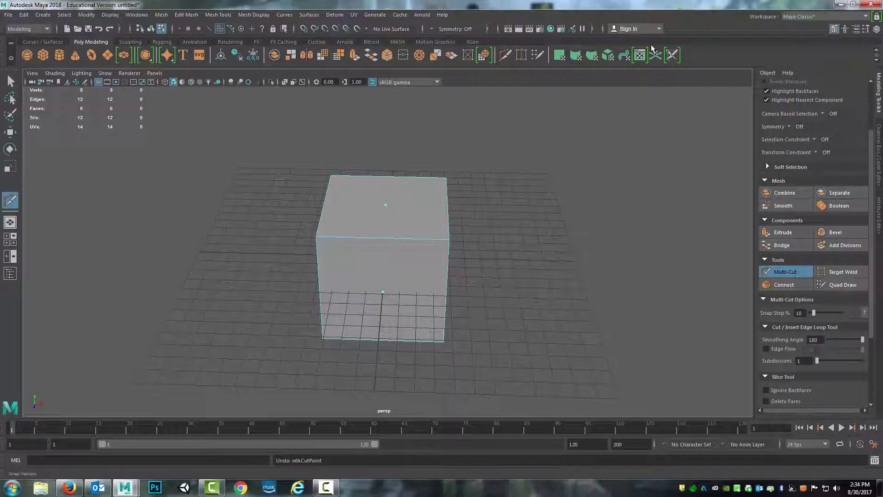
- Set the snap step to 50% and place cut points at the midpoints of the top face's front and back edges
type("50")
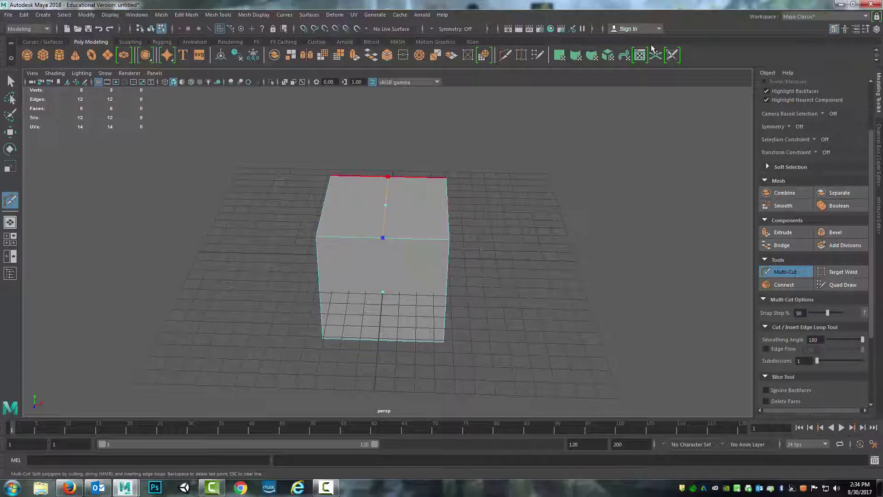
left_click(388, 176)
left_click_drag(388, 177, 188, 188, "alt")
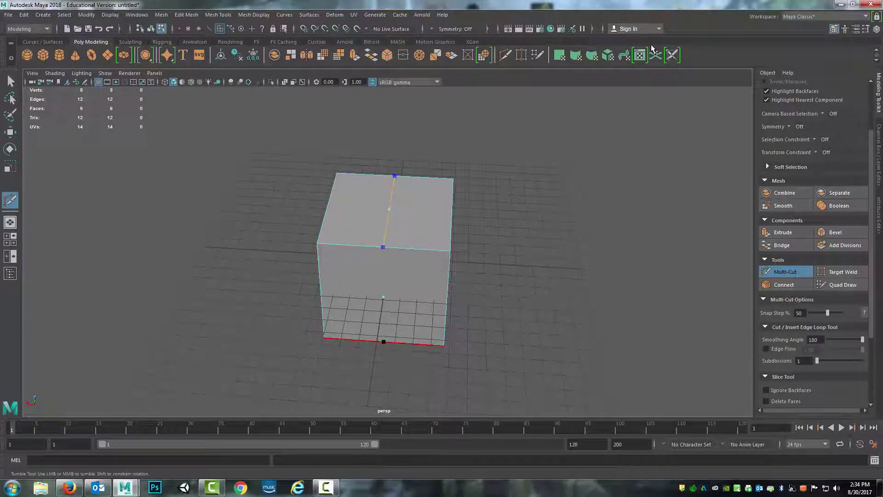
- Continue the cut through the midpoints of the back and front bottom edges to the starting point and commit the closed loop
left_click(384, 341)
left_click_drag(383, 342, 612, 319, "alt")
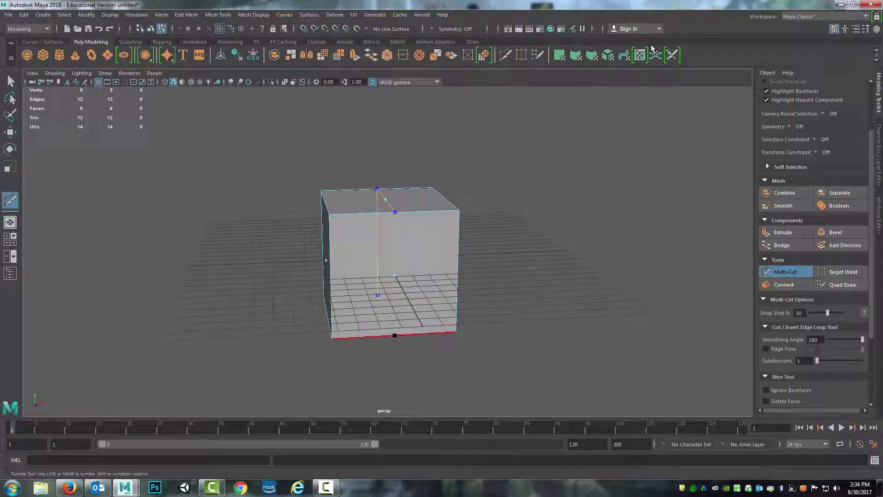
left_click(395, 334)
left_click(395, 211)
left_click_drag(395, 211, 276, 251, "alt")
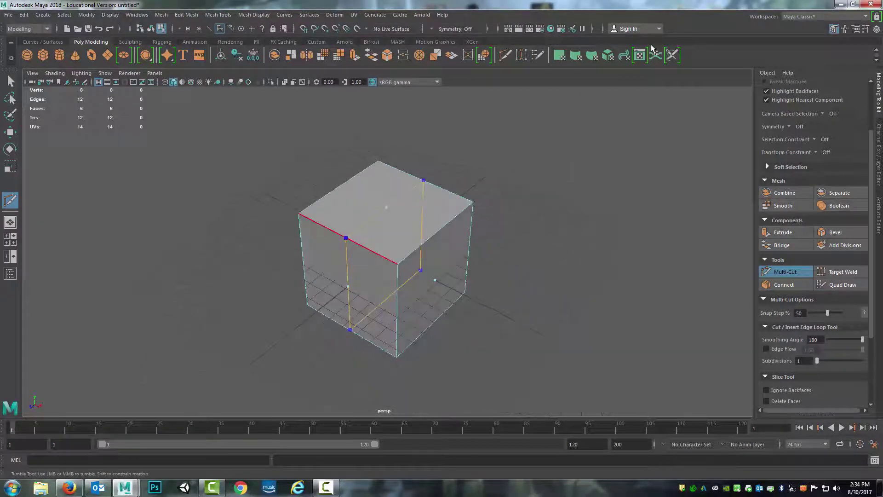
left_click_drag(322, 230, 386, 274, "alt")
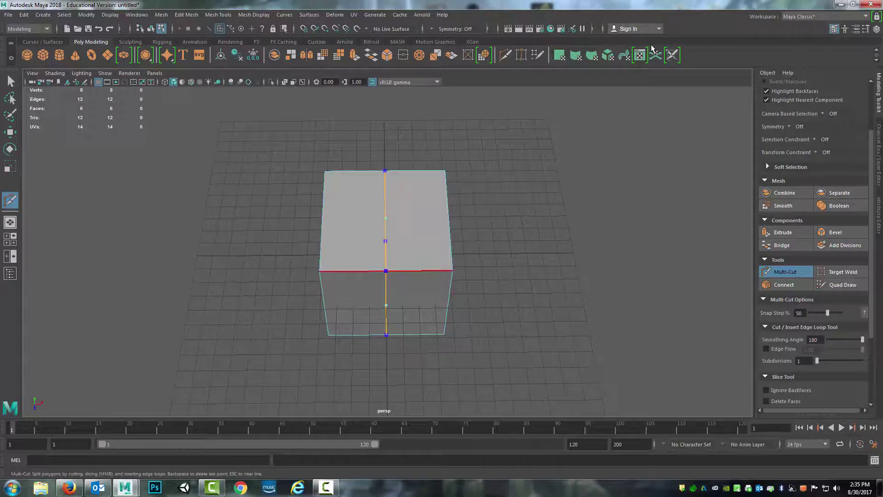
key("Return")
- Insert a horizontal edge loop around the cube at the midpoint of its vertical edges
left_click_drag(419, 271, 409, 225, "alt")
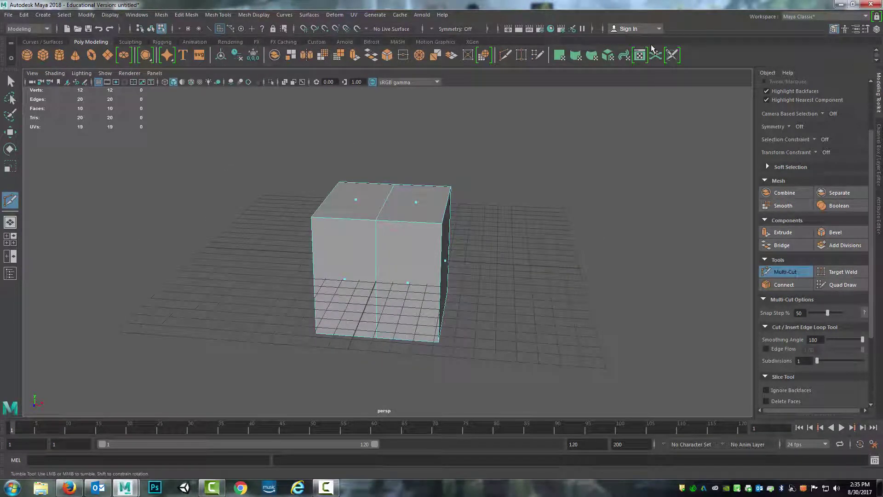
left_click(410, 222)
key("ctrl+z")
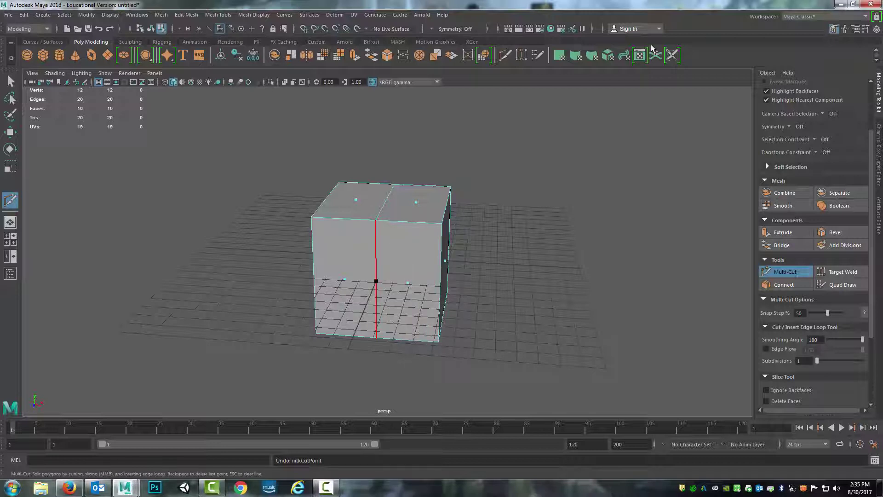
key("ctrl+z")
key("Return")
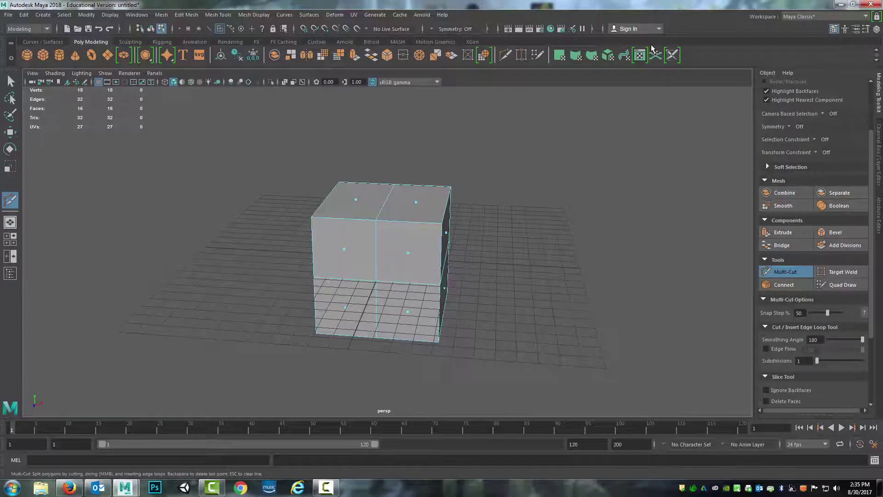
- Try inserting another horizontal edge loop halfway up the cube's upper half, and undo it
key("super")
mouse_move(376, 262)
left_mouse_down("alt")
mouse_move(376, 220)
mouse_move(376, 299)
mouse_move(370, 262)
left_mouse_up("alt")
key("super")
key("super")
key("super")
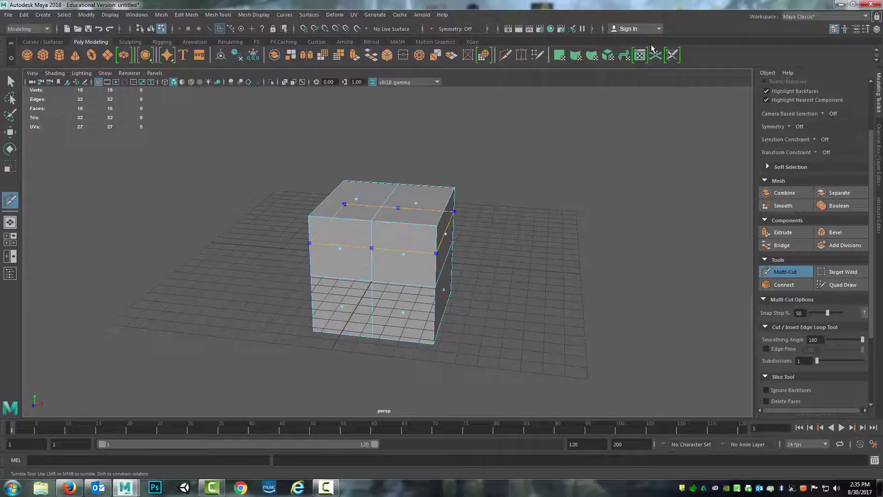
key("Return")
mouse_move(377, 258)
left_mouse_down("alt")
mouse_move(502, 243)
mouse_move(548, 221)
mouse_move(414, 276)
mouse_move(479, 253)
left_mouse_up("alt")
mouse_move(428, 285)
left_mouse_down("alt")
mouse_move(515, 283)
mouse_move(488, 287)
mouse_move(437, 322)
mouse_move(401, 295)
mouse_move(343, 282)
mouse_move(386, 269)
mouse_move(363, 250)
left_mouse_up("alt")
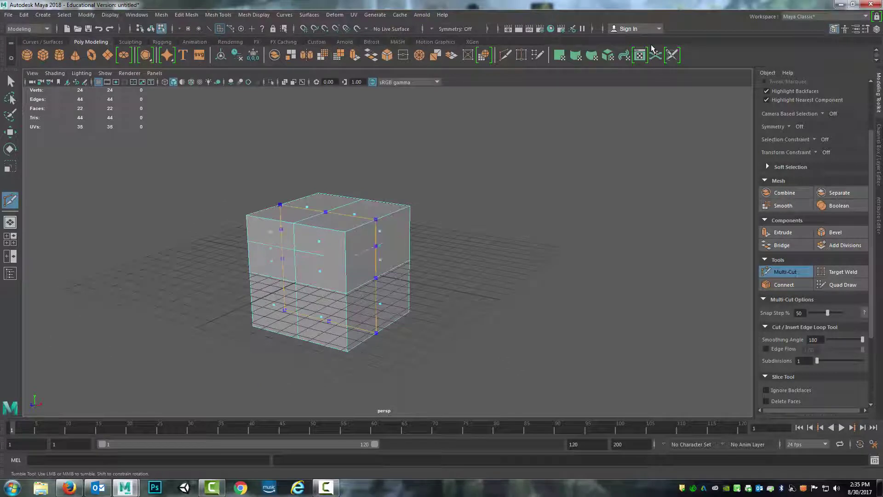
key("ctrl+z")
- Examine the vertical and horizontal edge loops cut into the cube from several angles
mouse_move(410, 206)
left_mouse_down("alt")
mouse_move(444, 236)
mouse_move(455, 272)
left_mouse_up("alt")
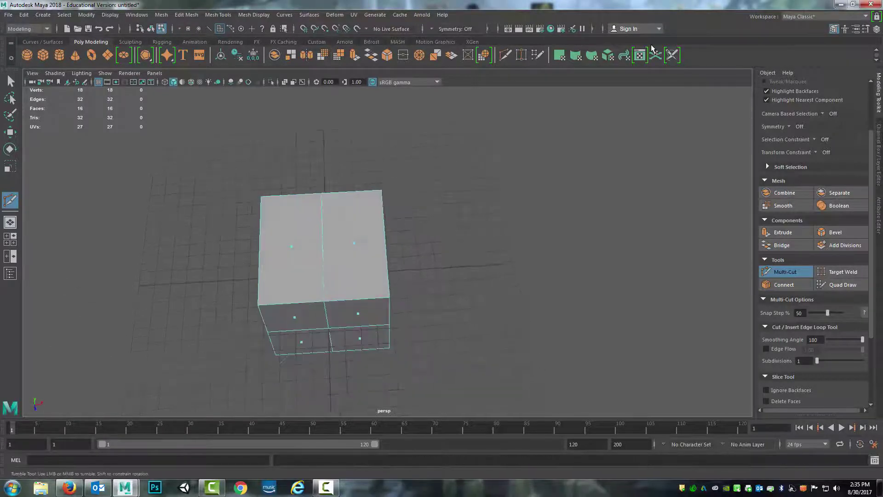
mouse_move(368, 262)
left_mouse_down("alt")
mouse_move(370, 197)
mouse_move(309, 216)
left_mouse_up("alt")
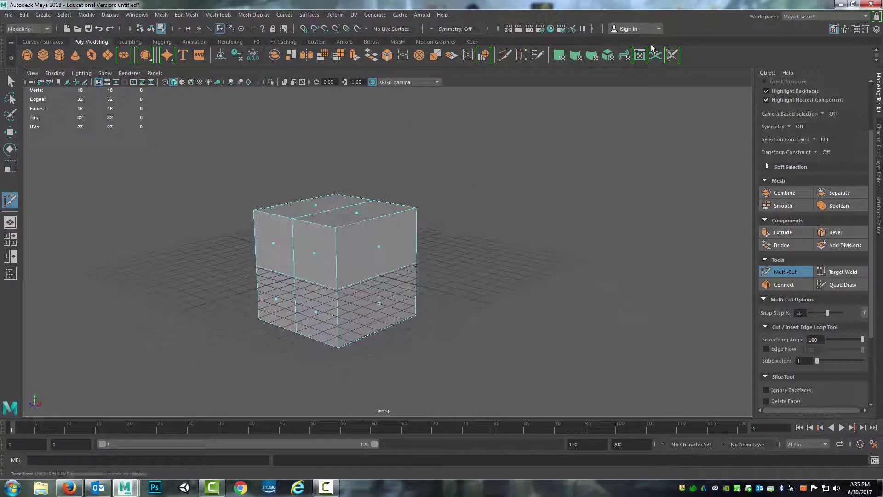
middle_click_drag(379, 273, 425, 259, "alt")
mouse_move(295, 244)
left_mouse_down("alt")
mouse_move(345, 253)
mouse_move(356, 280)
left_mouse_up("alt")
left_click(351, 274)
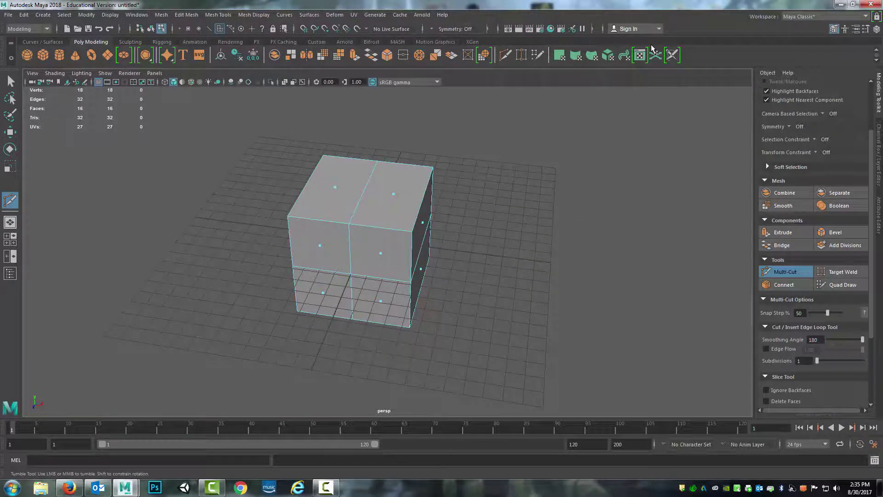
middle_click_drag(381, 248, 372, 261, "alt")
left_click_drag(373, 262, 391, 262, "alt")
left_click(396, 246)
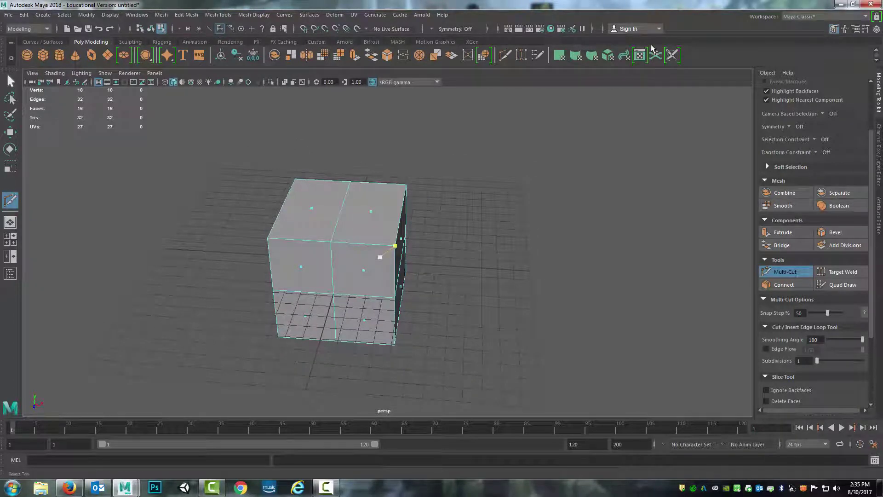
- Create a second polygon cube and move it along X to about 16.7, beside the first cube
left_click(10, 81)
left_click(43, 55)
scroll(387, 251, "up", 3)
scroll(387, 250, "down", 5)
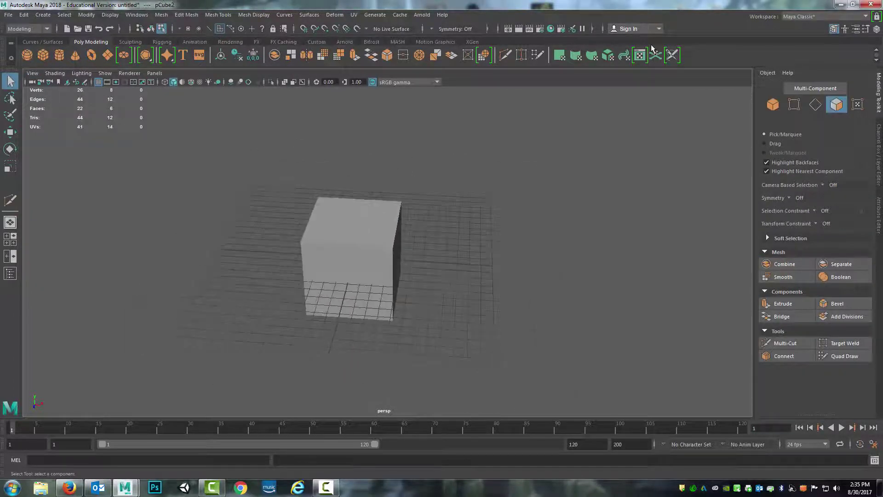
key("w")
left_click_drag(398, 260, 593, 269)
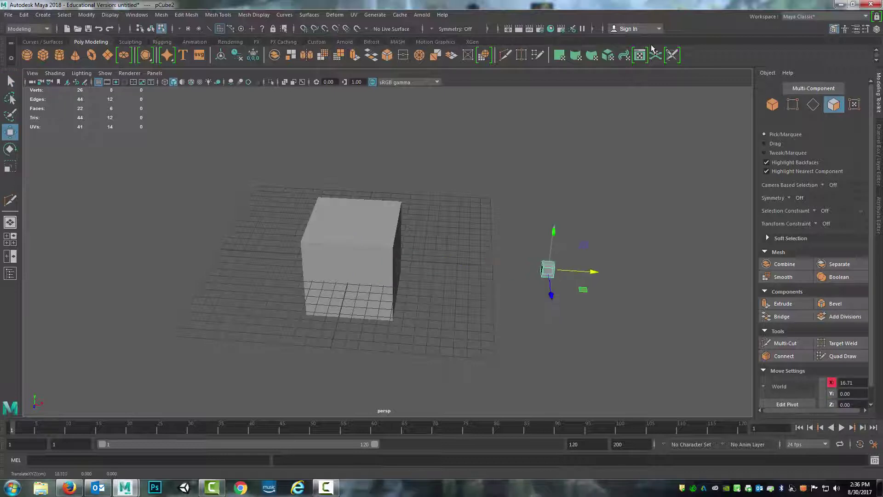
- Scale the second cube uniformly to about 7.78
middle_click_drag(593, 269, 469, 262, "alt")
key("r")
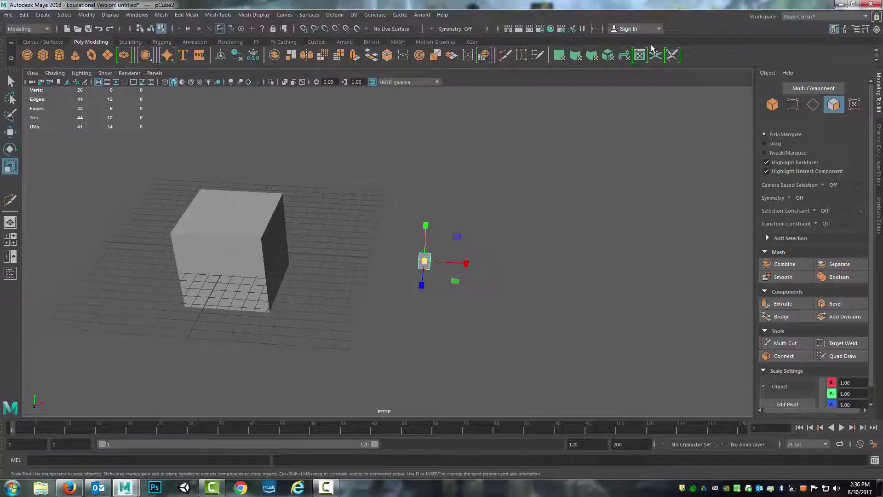
mouse_move(424, 260)
left_mouse_down()
mouse_move(739, 260)
mouse_move(709, 261)
left_mouse_up()
- Extrude the second cube's side face that points away from the first cube and move it out along X to about 29.28
middle_click_drag(708, 261, 699, 273, "alt")
mouse_move(700, 273)
left_mouse_down("alt")
mouse_move(603, 279)
mouse_move(720, 273)
mouse_move(679, 271)
left_mouse_up("alt")
middle_click_drag(678, 271, 645, 254, "alt")
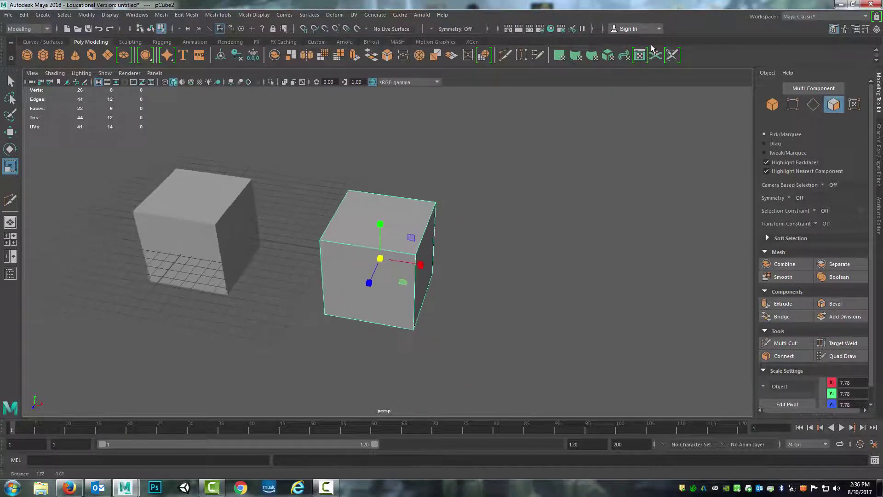
left_click_drag(645, 254, 701, 261, "alt")
right_click_drag(426, 222, 426, 248)
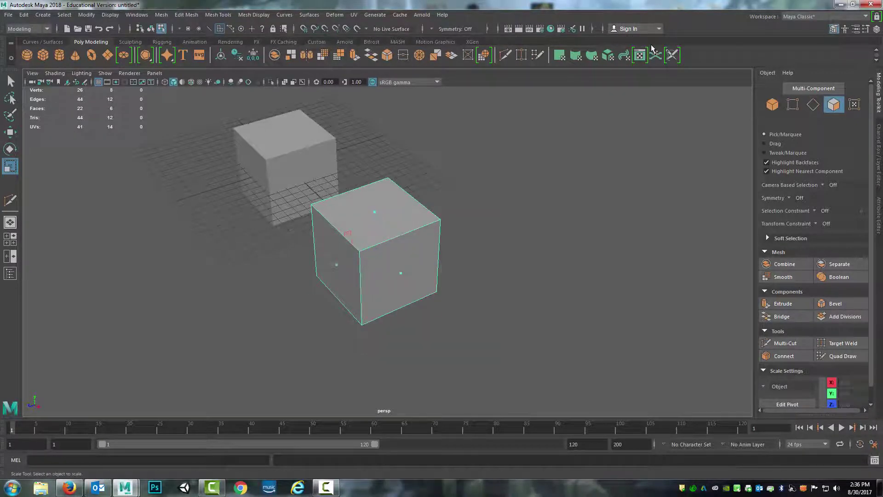
left_click(401, 273)
left_click_drag(401, 273, 473, 263, "alt")
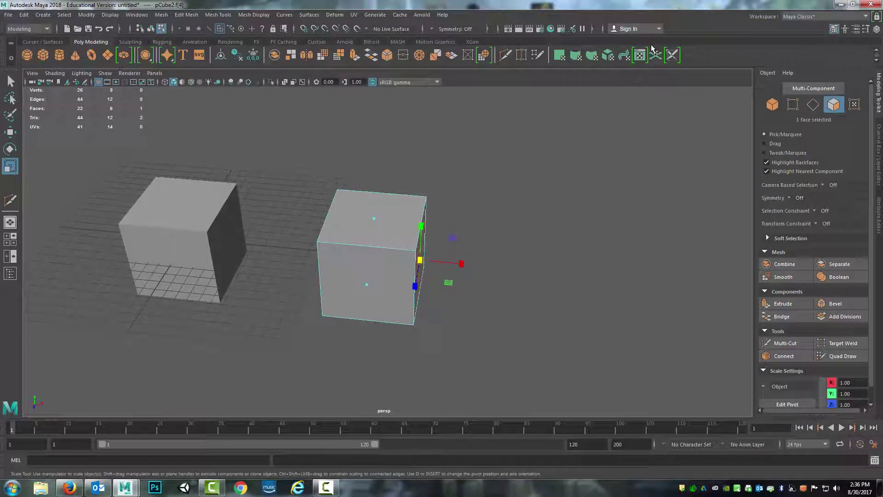
key("ctrl+e")
key("w")
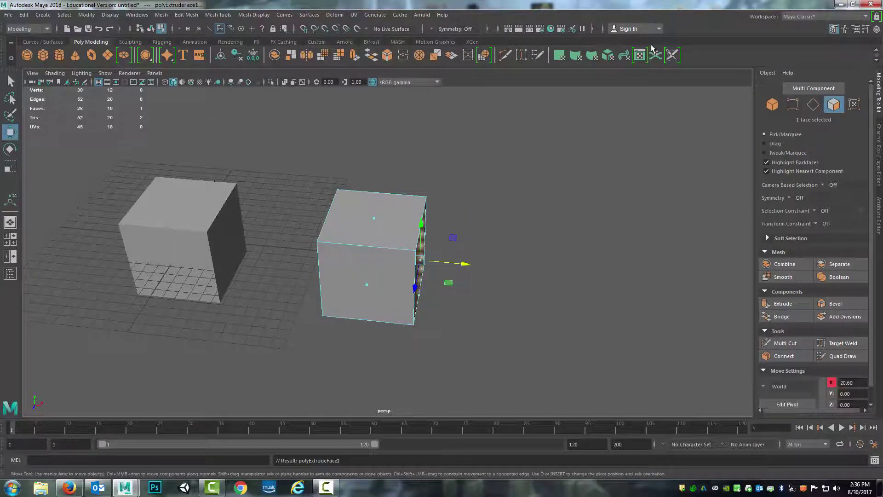
left_click_drag(466, 264, 570, 275)
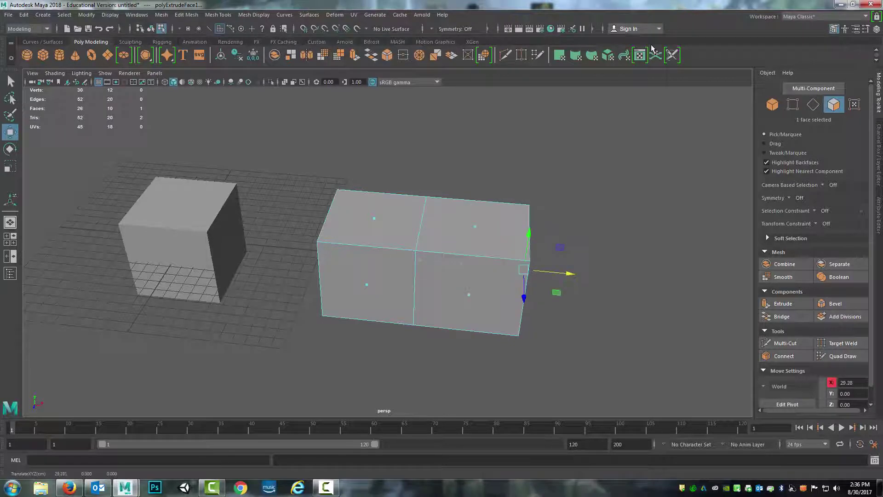
- Multi-Cut a diagonal edge across the extruded half's top face, from the rear middle vertex to the front outer corner
middle_click_drag(570, 275, 568, 305, "alt")
mouse_move(567, 304)
left_mouse_down("alt")
mouse_move(617, 301)
mouse_move(580, 302)
left_mouse_up("alt")
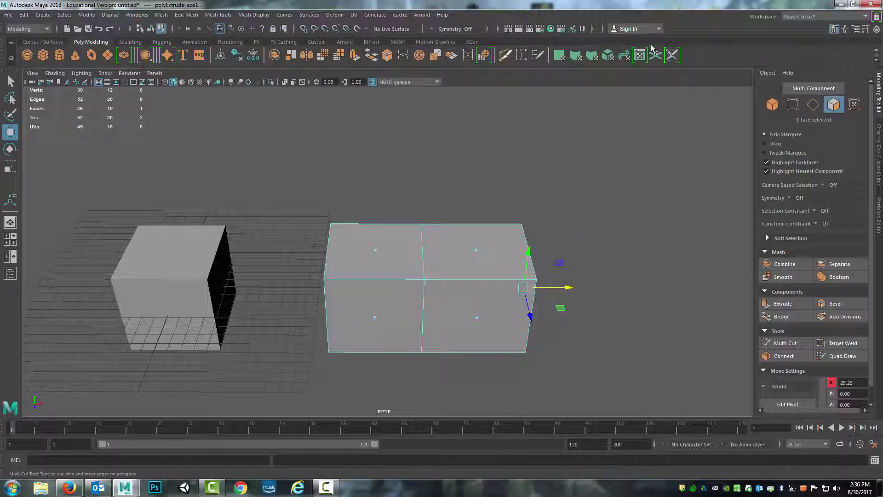
key("ctrl+shift+x")
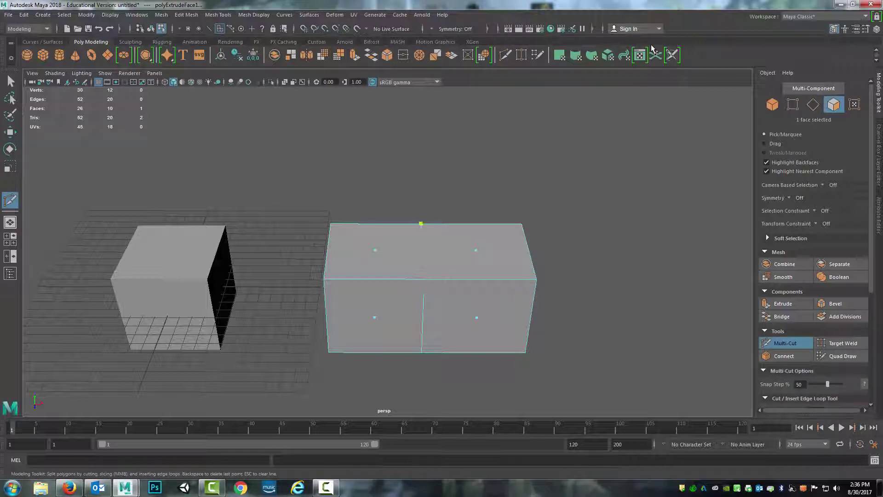
left_click(421, 224)
left_click(536, 280)
key("Return")
- Insert a vertical edge loop through the extended box's unextruded half, near the end facing the first cube
middle_click_drag(460, 276, 423, 244, "alt")
mouse_move(423, 244)
left_mouse_down("alt")
mouse_move(430, 223)
mouse_move(421, 228)
left_mouse_up("alt")
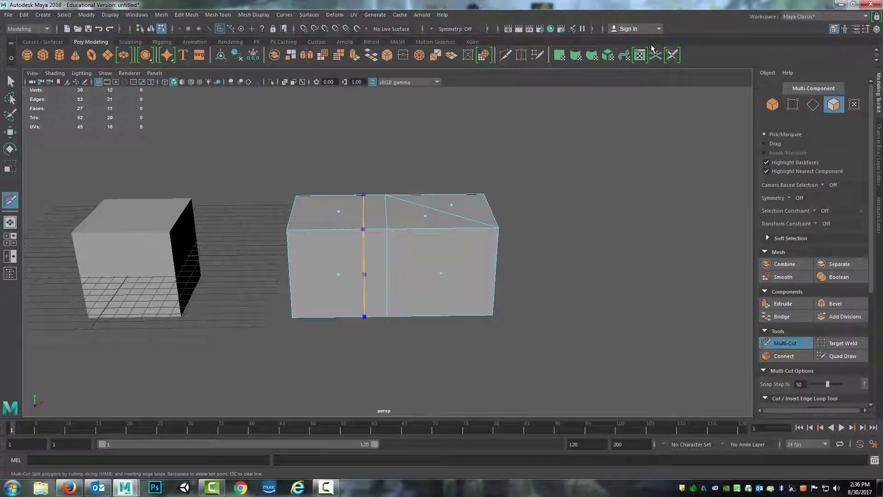
left_click(305, 230, "ctrl")
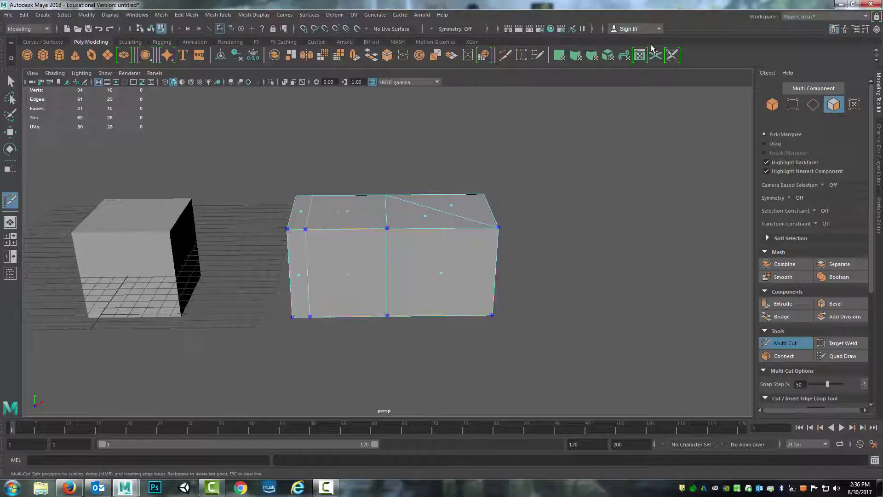
- Insert a second vertical edge loop in the box's unextruded half and scale both loops to about 1.32 in Y and Z
left_click(359, 229, "ctrl")
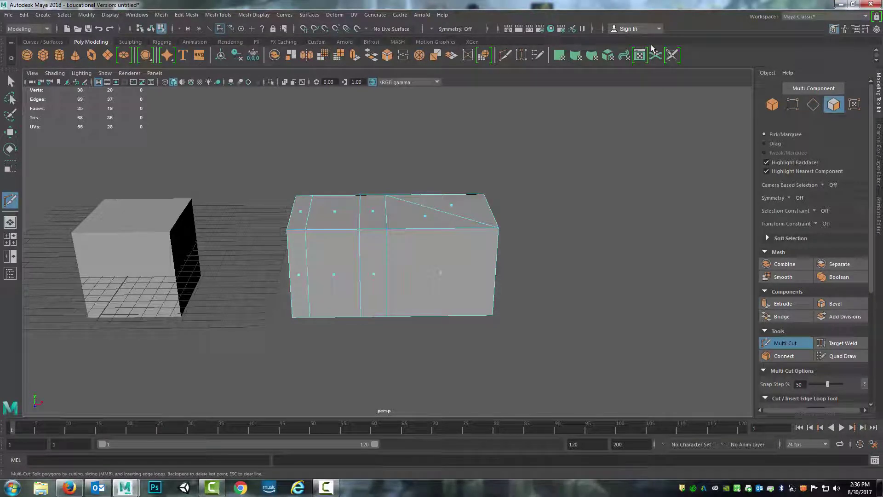
key("q")
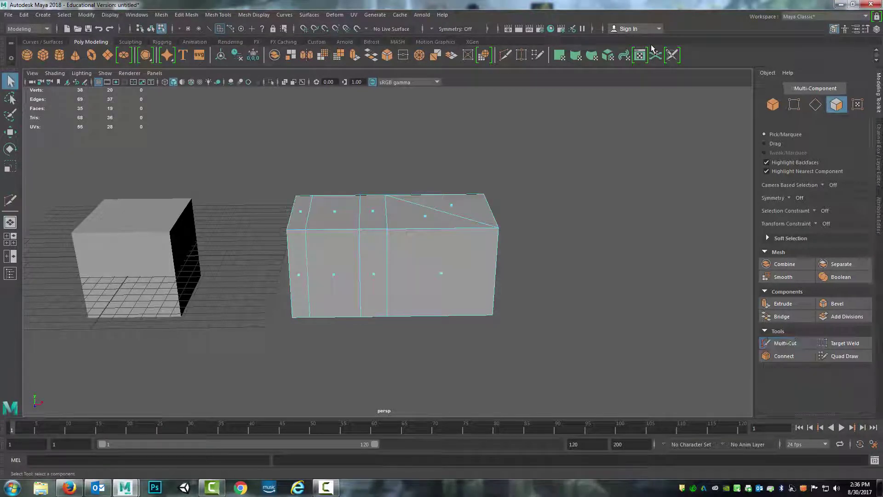
right_click(310, 213)
right_click_drag(310, 212, 310, 188)
double_click(308, 213)
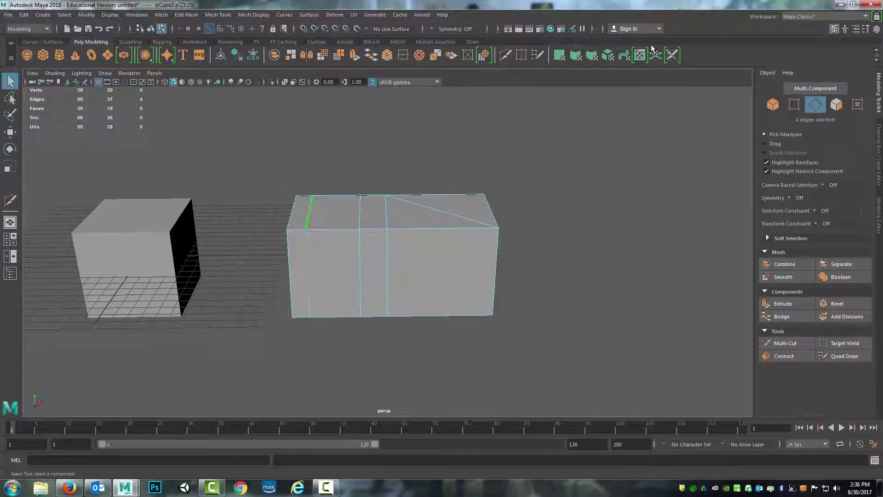
left_click(360, 213, "shift")
key("r")
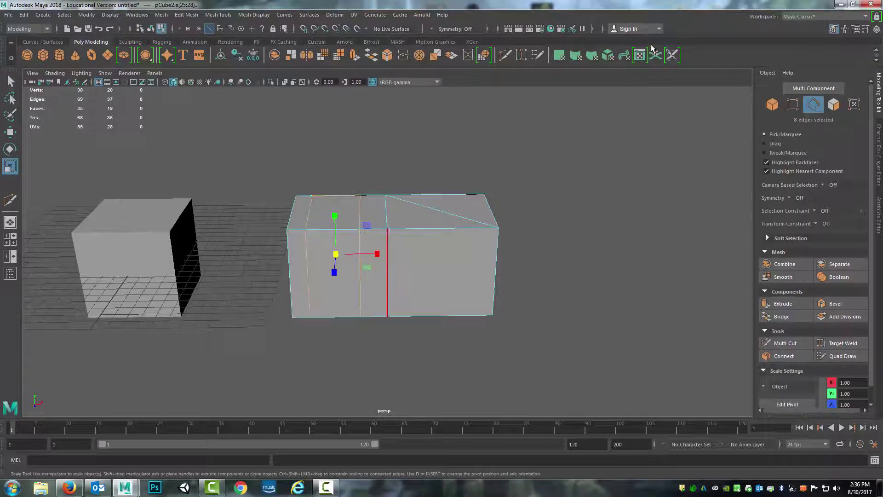
left_click_drag(387, 271, 329, 299, "alt")
left_click_drag(323, 220, 396, 214)
middle_click_drag(433, 210, 361, 203, "alt")
left_click_drag(361, 203, 367, 163, "alt")
- Insert a vertical edge loop through the middle of the extruded half with Multi-Cut, and inspect where it ends around the box
left_click(10, 200)
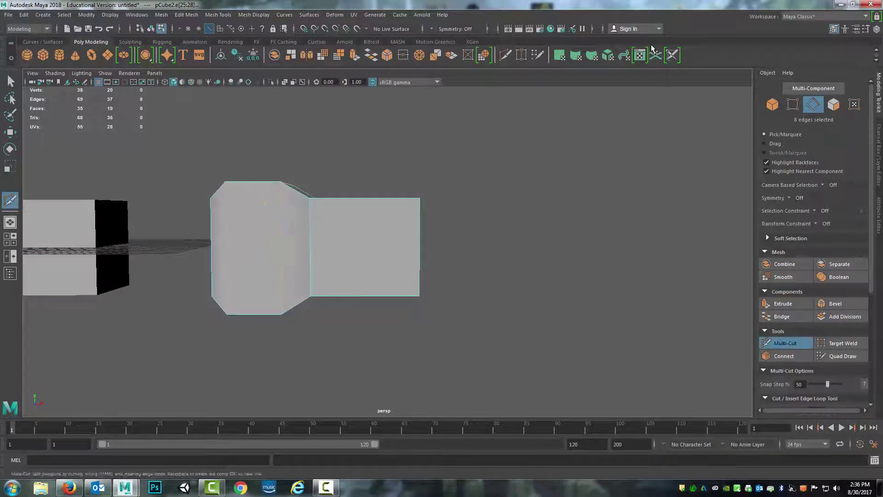
left_click_drag(368, 278, 364, 302, "alt")
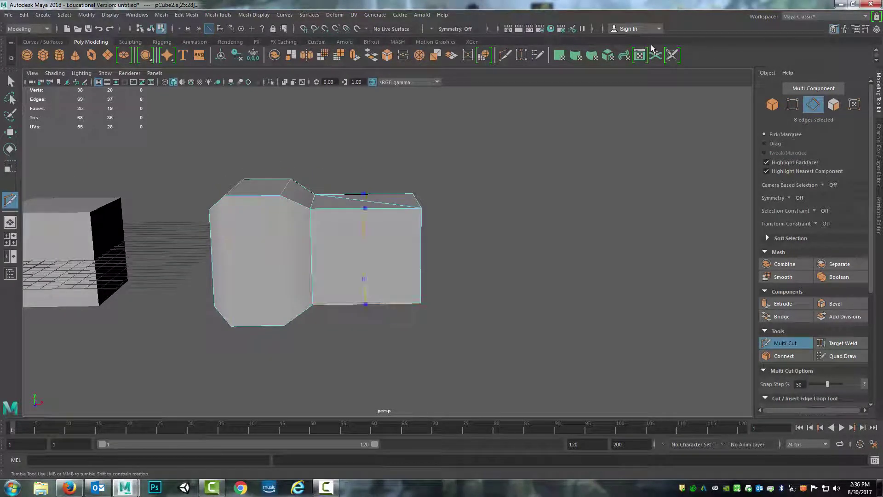
left_click(365, 303, "ctrl")
left_click_drag(418, 276, 415, 356, "alt")
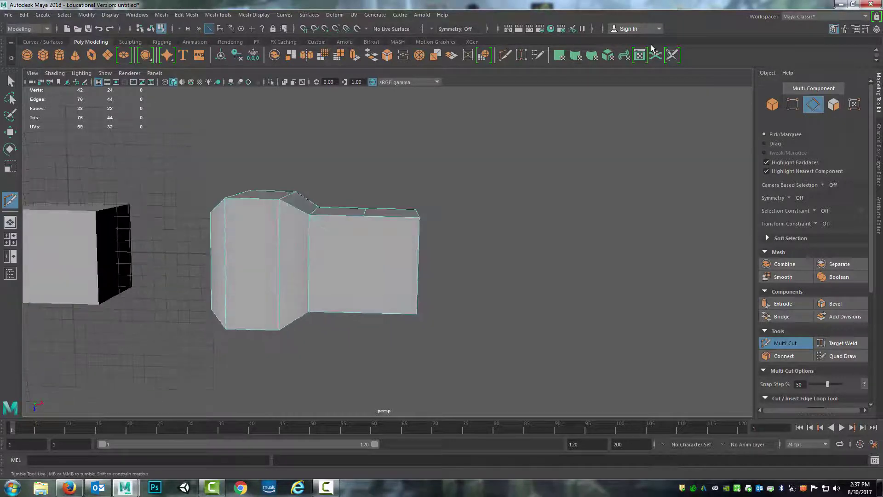
left_click_drag(381, 193, 368, 271, "alt")
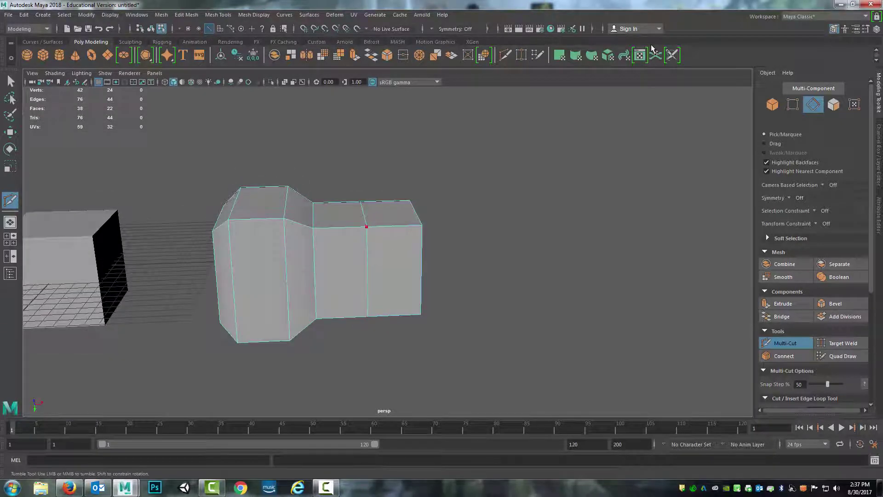
left_click_drag(368, 312, 368, 188, "alt")
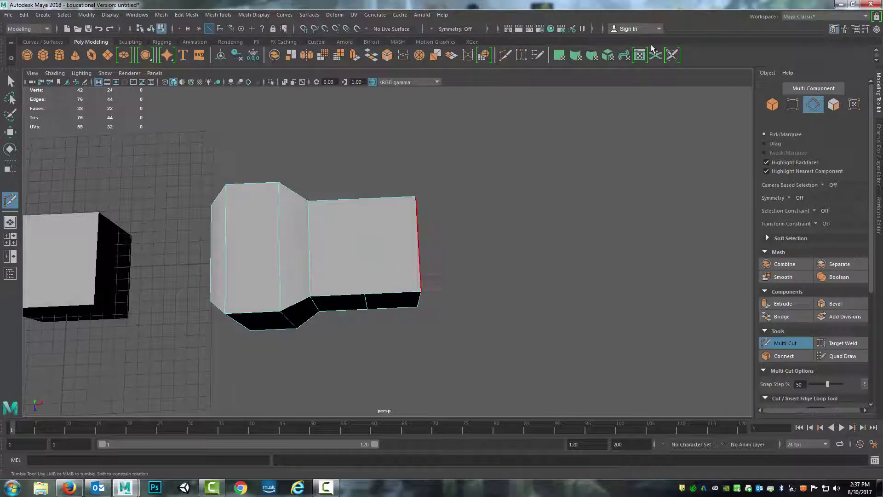
left_click_drag(406, 258, 401, 99, "alt")
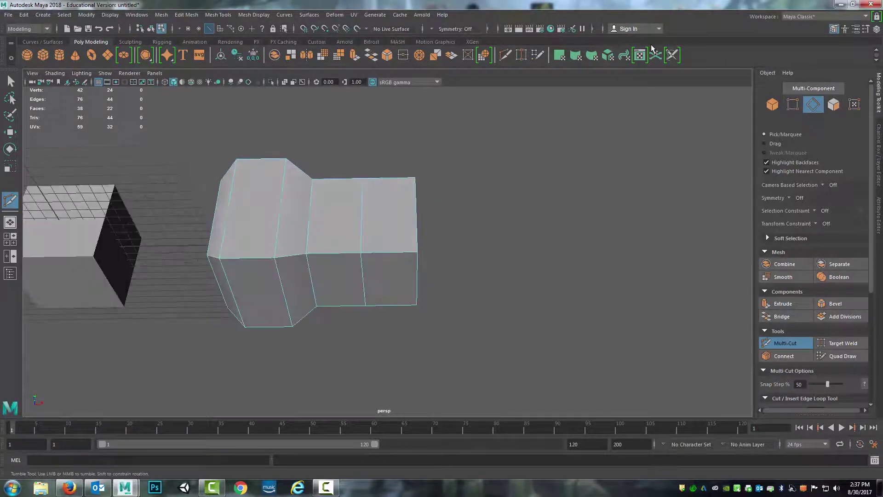
- Insert a horizontal edge loop around the widened half, letting it run on into the extruded half
left_click(233, 220)
left_click(347, 179)
left_click(343, 253)
left_click(314, 291)
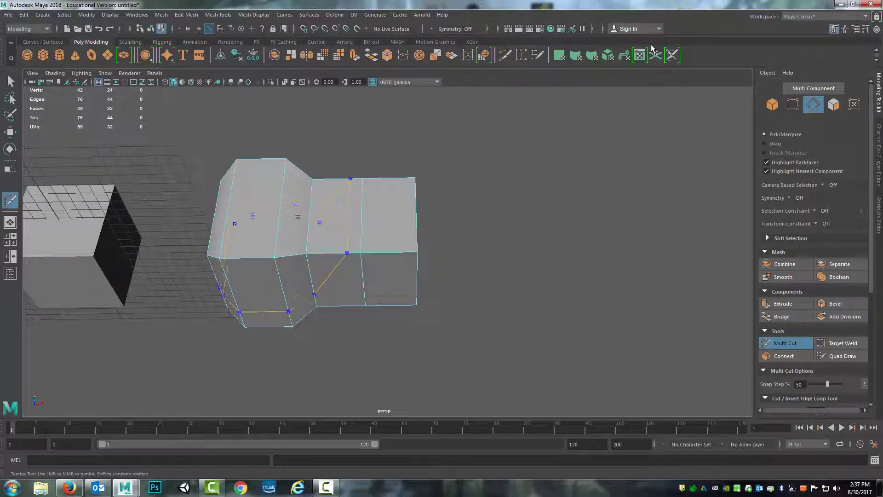
left_click(312, 282, "ctrl")
left_click_drag(322, 285, 334, 233, "alt")
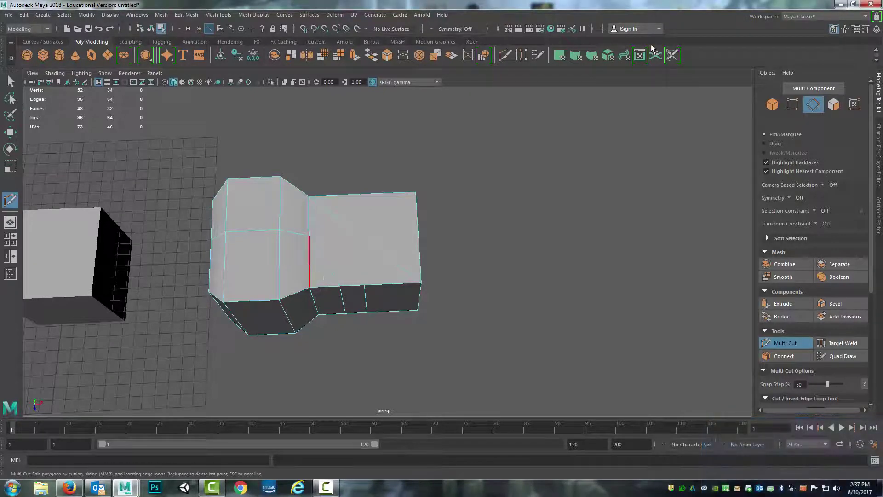
mouse_move(269, 256)
left_mouse_down("alt")
mouse_move(279, 124)
mouse_move(324, 156)
mouse_move(329, 189)
mouse_move(287, 193)
mouse_move(290, 202)
left_mouse_up("alt")
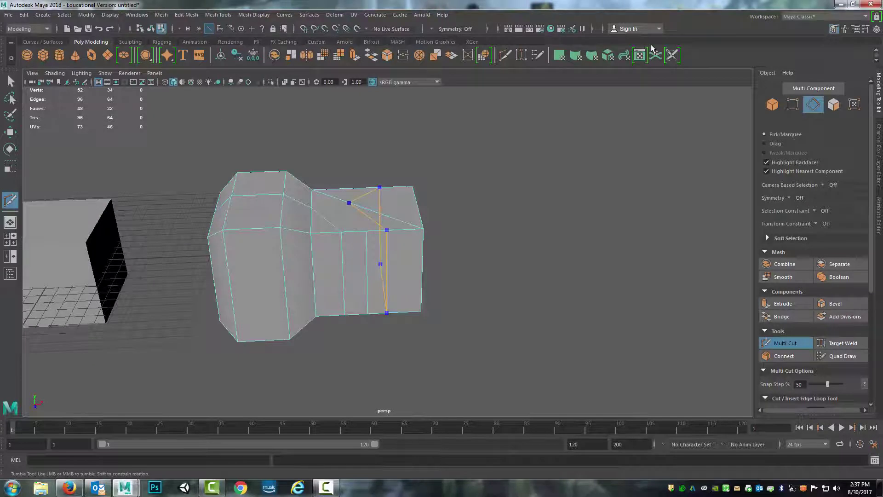
- Insert three more edge loops, two across the extruded half and one through its end face
left_click(387, 228, "ctrl")
left_click_drag(387, 228, 401, 269, "alt")
left_click_drag(322, 230, 342, 227, "alt")
left_click(399, 227, "ctrl")
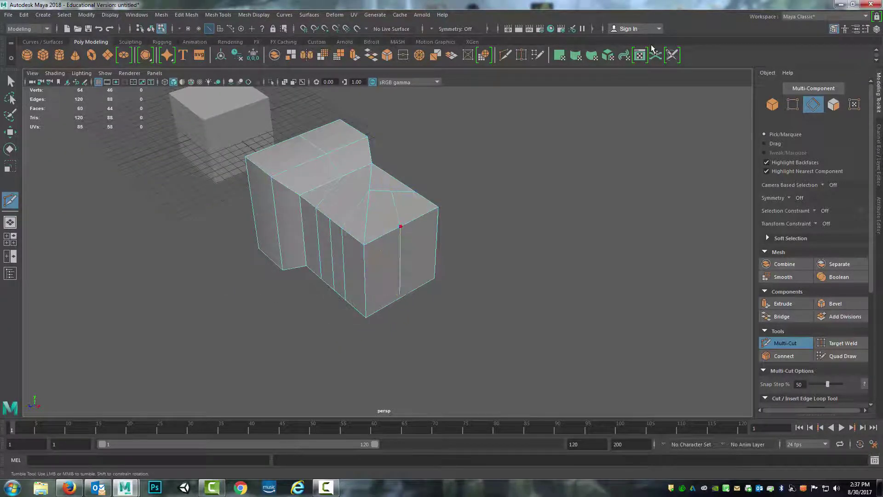
mouse_move(399, 227)
left_mouse_down("alt")
mouse_move(257, 230)
mouse_move(519, 249)
mouse_move(589, 207)
left_mouse_up("alt")
left_click(389, 239, "ctrl")
middle_click_drag(322, 253, 398, 253, "alt")
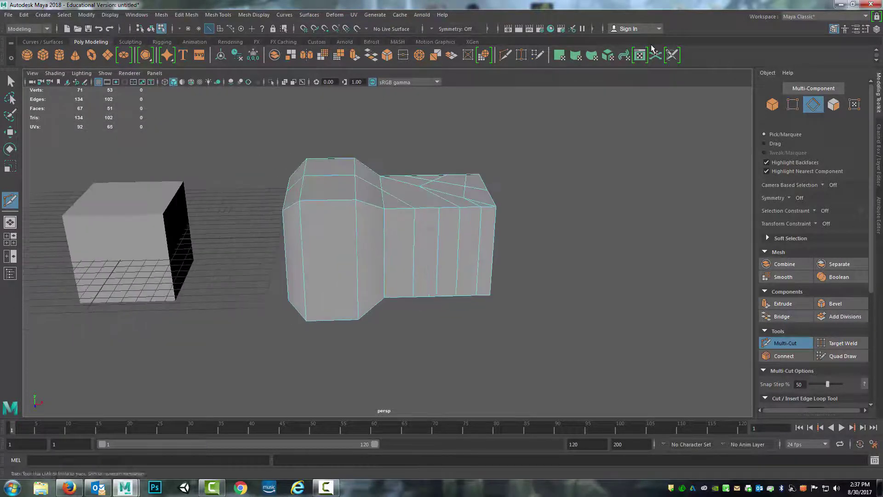
left_click_drag(308, 283, 327, 284, "alt")
- Undo the edge loops added to the extruded box and the scaling of its two loops
key("ctrl+z")
key("ctrl+z")
key("ctrl+z")
key("ctrl+z")
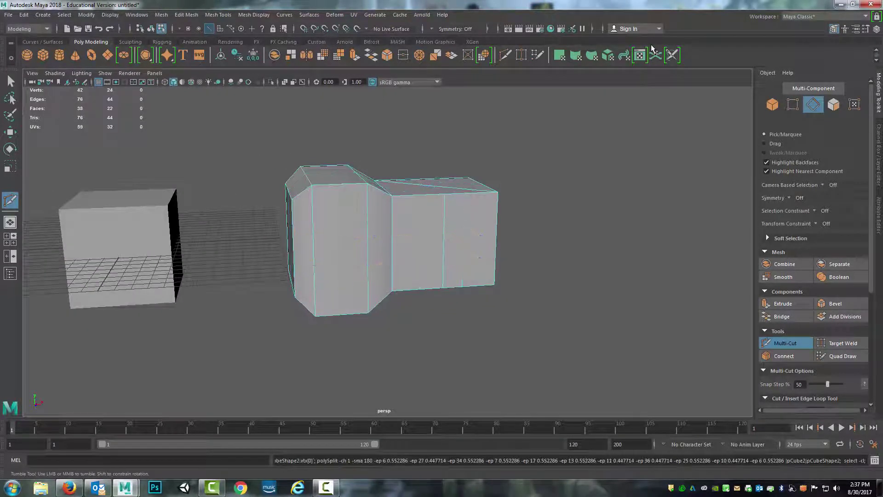
key("ctrl+z")
key("ctrl+z")
key("ctrl+z")
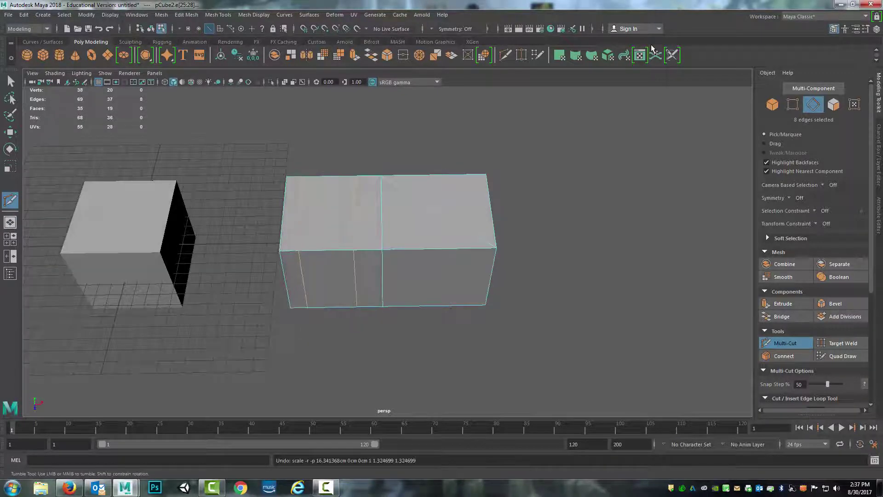
key("ctrl+z")
key("ctrl+z")
key("ctrl+z")
key("ctrl+z")
key("ctrl+z")
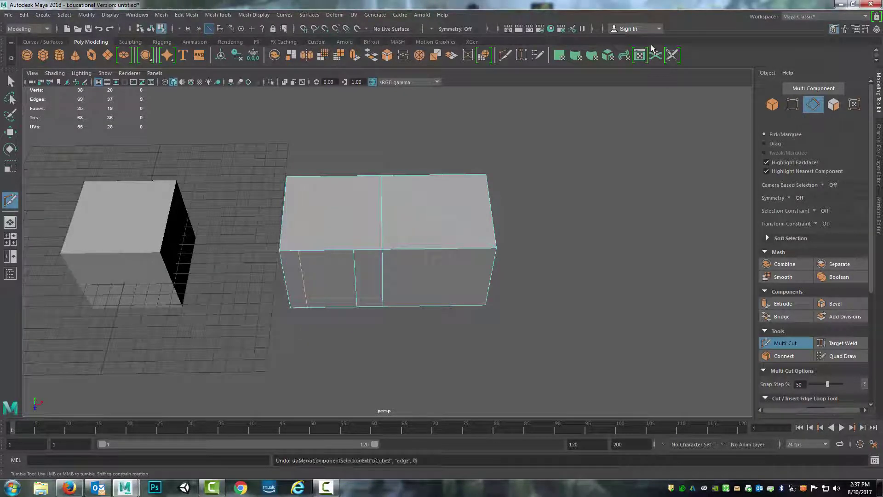
- Return to object selection and delete the extruded box
middle_click_drag(460, 210, 511, 212, "alt")
left_click_drag(511, 212, 455, 168, "alt")
left_click(10, 81)
left_click_drag(400, 179, 459, 219, "alt")
right_click_drag(459, 219, 505, 206)
key("Delete")
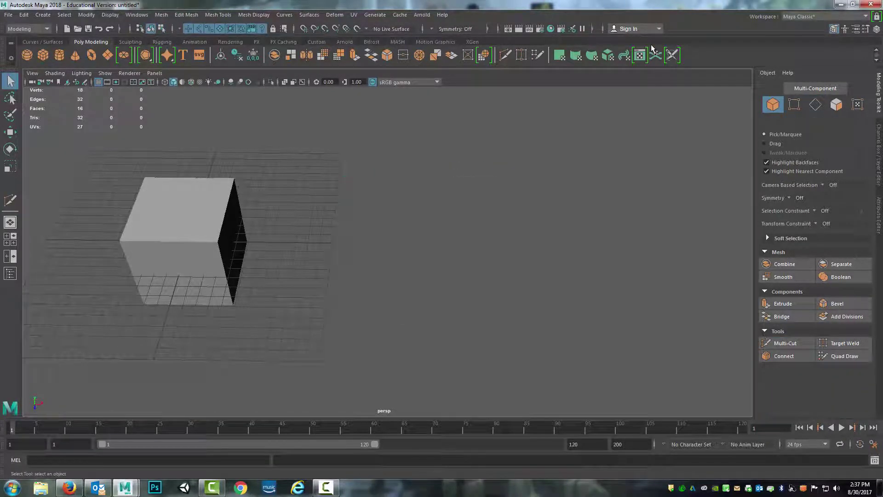
- Multi-Cut the remaining cube's upper front face diagonally, from the top-left corner to the lower-right corner through a point inside the face
middle_click_drag(184, 242, 315, 240, "alt")
left_click_drag(315, 241, 327, 230, "alt")
left_click(317, 237)
right_click_drag(318, 237, 382, 237, "alt")
mouse_move(382, 236)
left_mouse_down("alt")
mouse_move(322, 242)
mouse_move(286, 228)
mouse_move(244, 230)
left_mouse_up("alt")
left_click_drag(451, 237, 460, 236, "alt")
mouse_move(368, 237)
left_mouse_down("alt")
mouse_move(437, 224)
mouse_move(401, 221)
mouse_move(412, 195)
left_mouse_up("alt")
left_click(10, 200)
left_click_drag(652, 49, 653, 48, "alt")
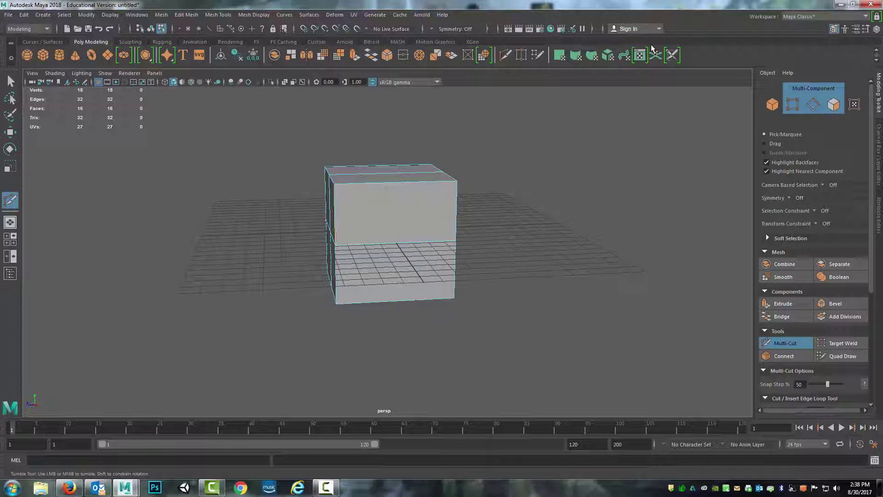
left_click(335, 184)
key("q")
- Delete the vertex inside the upper front face and the remaining diagonal edge of the cut
right_click_drag(394, 209, 347, 197)
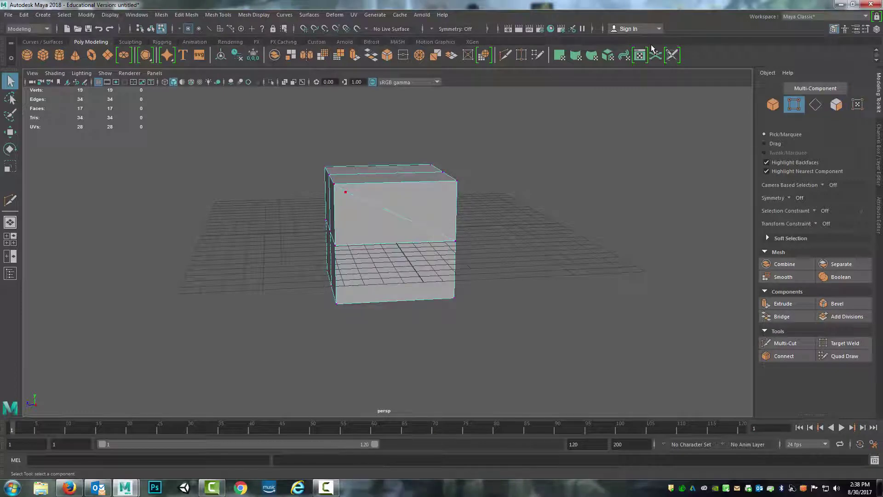
left_click(346, 192)
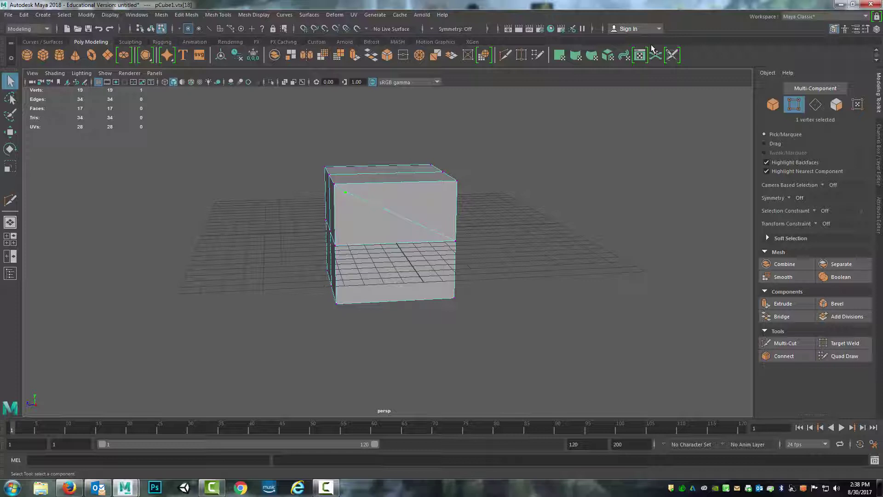
key("Delete")
right_click_drag(361, 198, 361, 172)
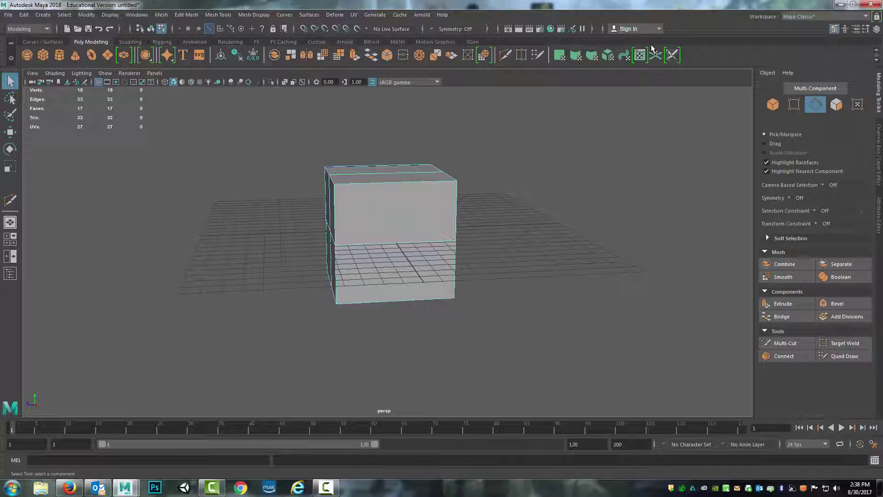
left_click(386, 210)
key("Delete")
- Undo the trial cuts across the cube's upper front face and leave the Multi-Cut tool
key("ctrl+shift+x")
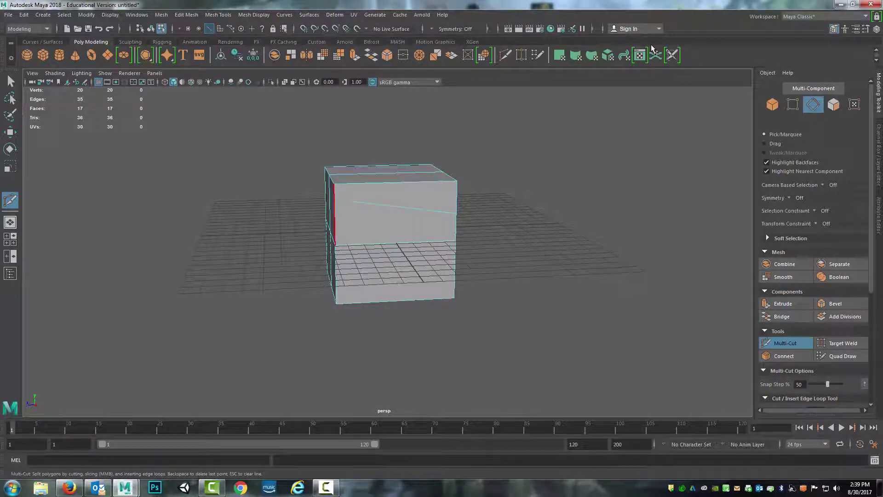
key("ctrl+z")
key("ctrl+z")
key("ctrl+z")
key("ctrl+z")
key("ctrl+z")
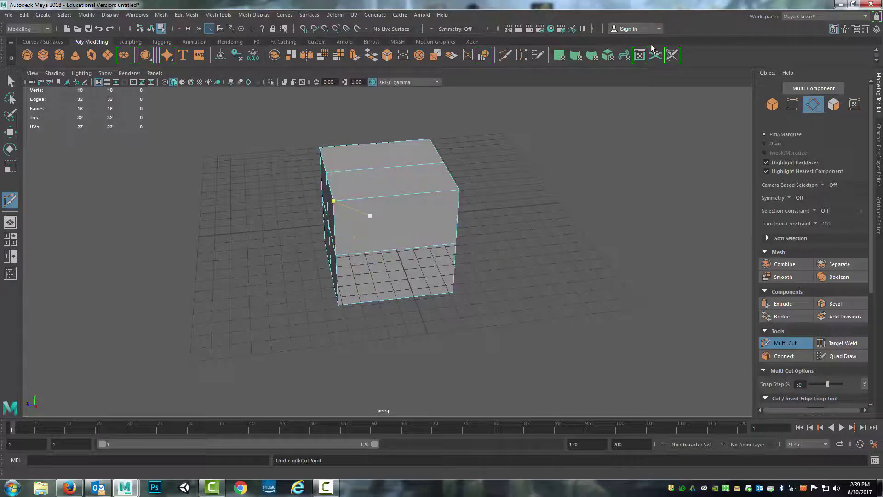
left_click_drag(343, 224, 395, 237, "alt")
key("q")
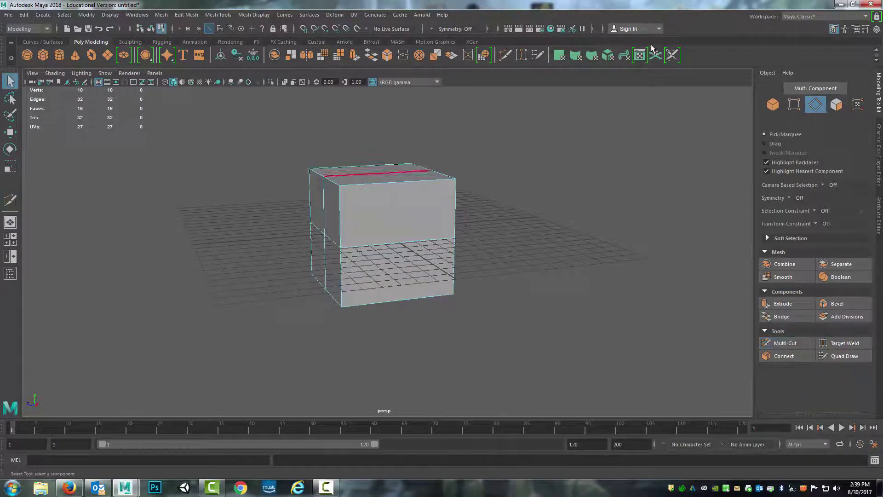
- Multi-Cut a jagged line across the upper front face, from its left edge through five interior points to its bottom edge
left_click_drag(395, 184, 364, 223, "alt")
left_click(10, 200)
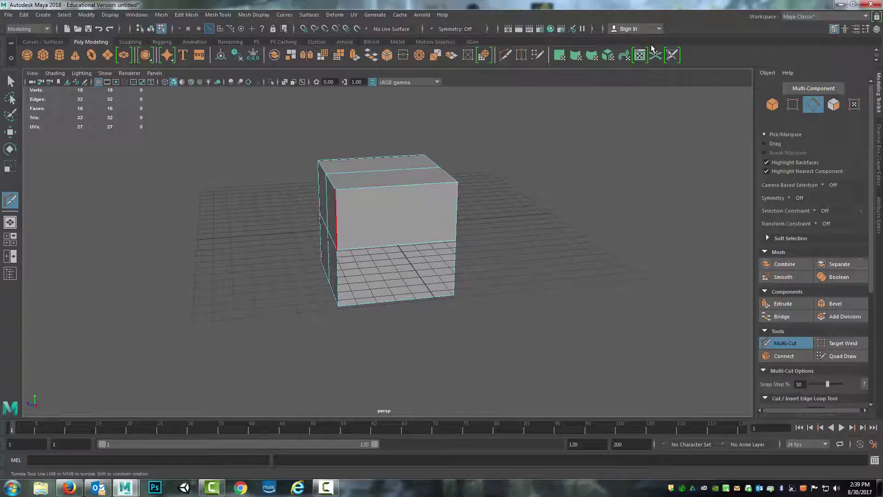
left_click(336, 216)
left_click(351, 211)
left_click(368, 200)
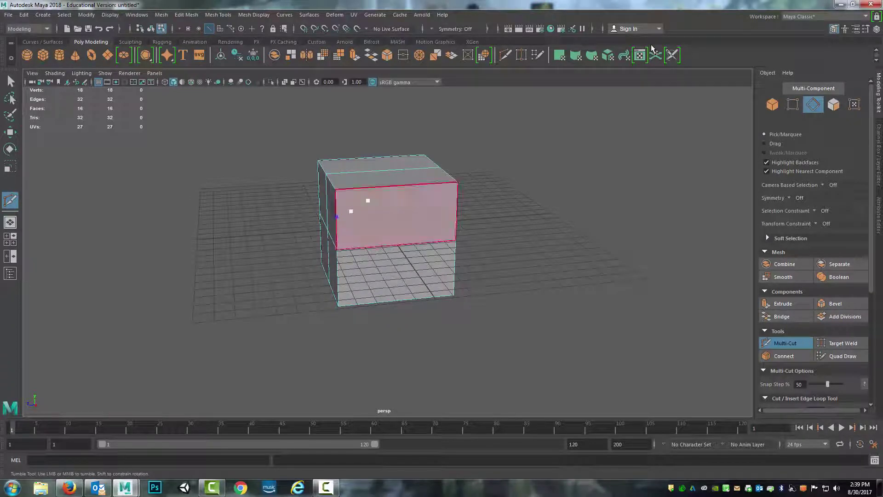
left_click(374, 219)
left_click(399, 213)
left_click(401, 232)
left_click(387, 246)
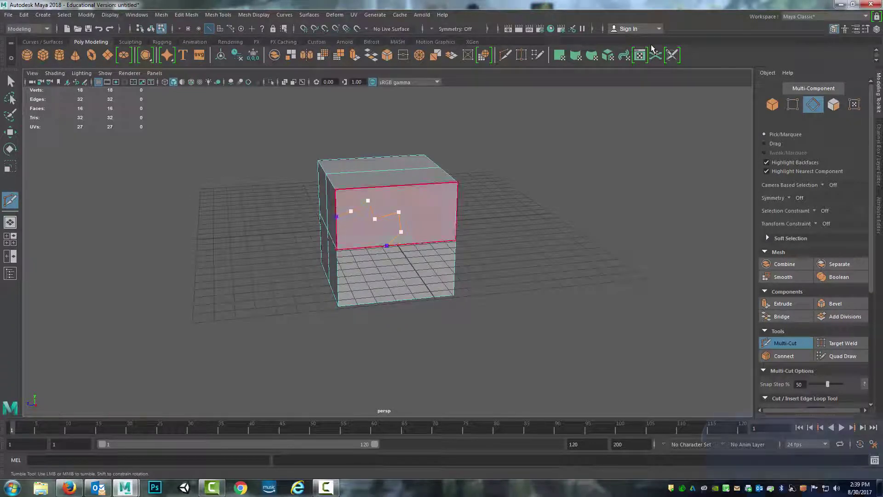
- Continue with a jagged cut on the lower front face, from its top edge through interior points to the bottom-right corner
left_click(417, 243)
left_click(416, 261)
left_click(408, 281)
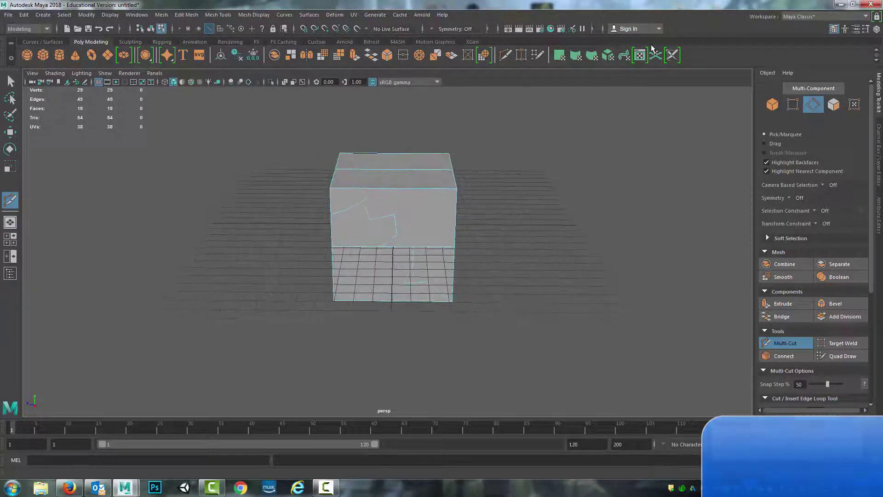
key("q")
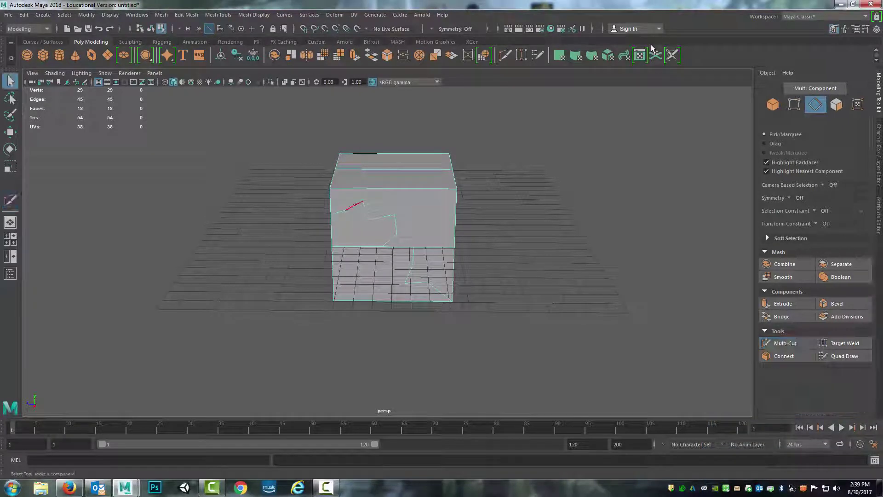
- Extrude the jagged upper-left and lower-left front faces together with a Local Translate Z of about 6.914
right_click_drag(394, 223, 394, 245)
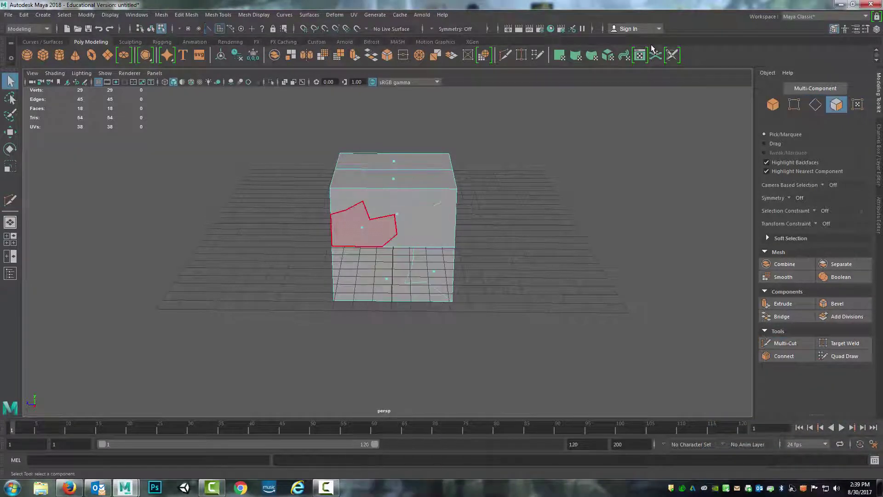
left_click(364, 225)
left_click(387, 278, "shift")
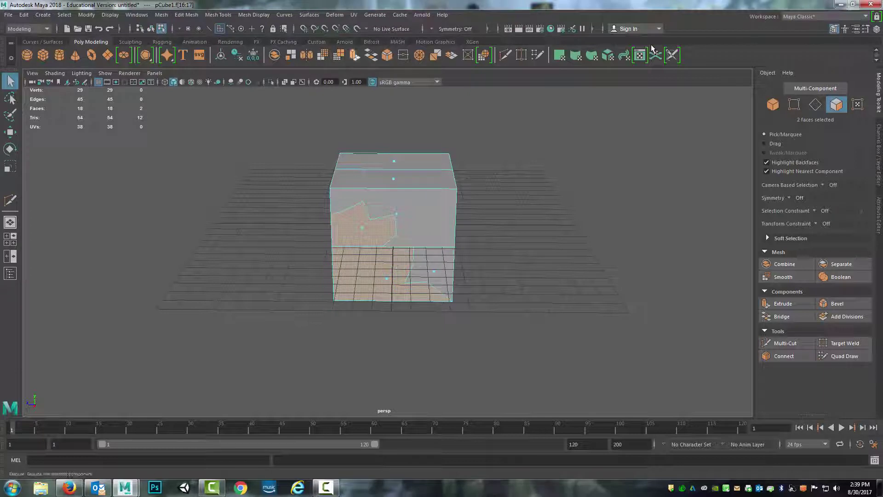
left_click(354, 55)
left_click_drag(405, 164, 331, 173, "alt")
mouse_move(339, 220)
left_mouse_down()
mouse_move(223, 245)
mouse_move(391, 264)
mouse_move(395, 246)
left_mouse_up()
middle_click_drag(395, 246, 392, 250, "alt")
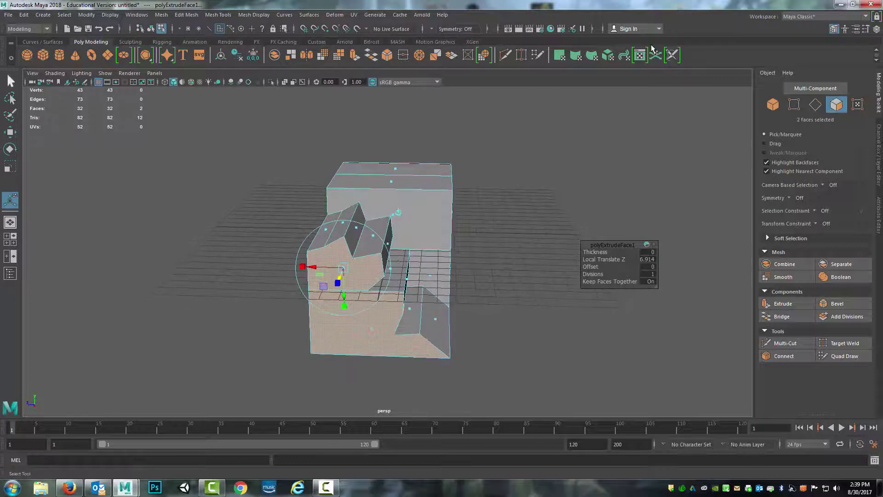
left_click(11, 81)
mouse_move(393, 250)
left_mouse_down("alt")
mouse_move(397, 237)
mouse_move(433, 232)
mouse_move(382, 233)
mouse_move(395, 235)
left_mouse_up("alt")
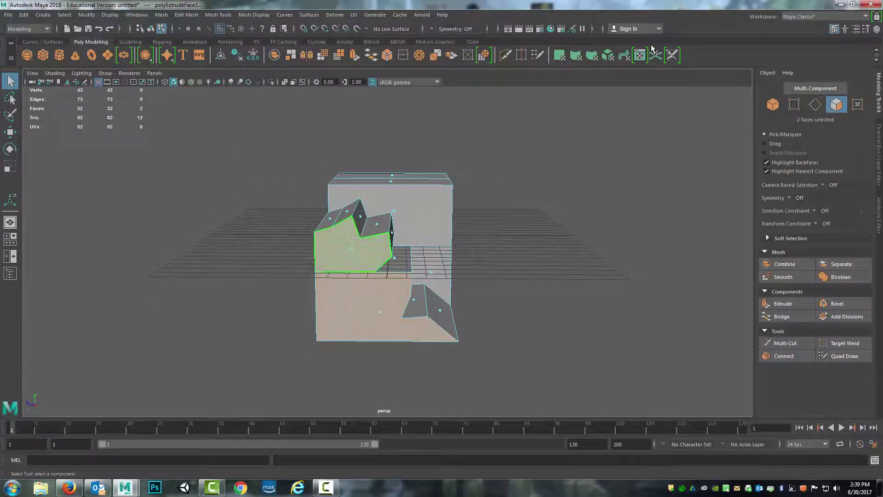
- Undo the face extrusion and the jagged Multi-Cut lines on the cube's upper and lower front faces
mouse_move(386, 244)
left_mouse_down("alt")
mouse_move(389, 216)
mouse_move(377, 272)
mouse_move(378, 249)
mouse_move(343, 213)
left_mouse_up("alt")
left_click_drag(405, 232, 398, 236, "alt")
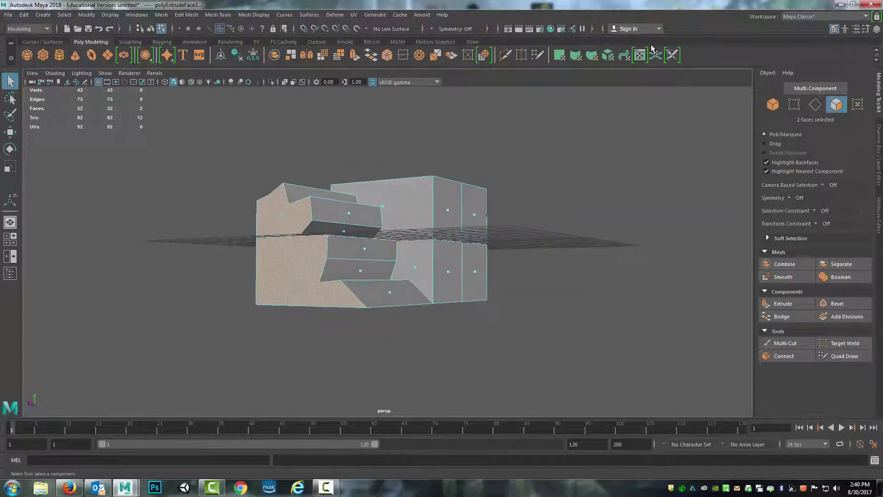
left_click_drag(415, 267, 474, 262, "alt")
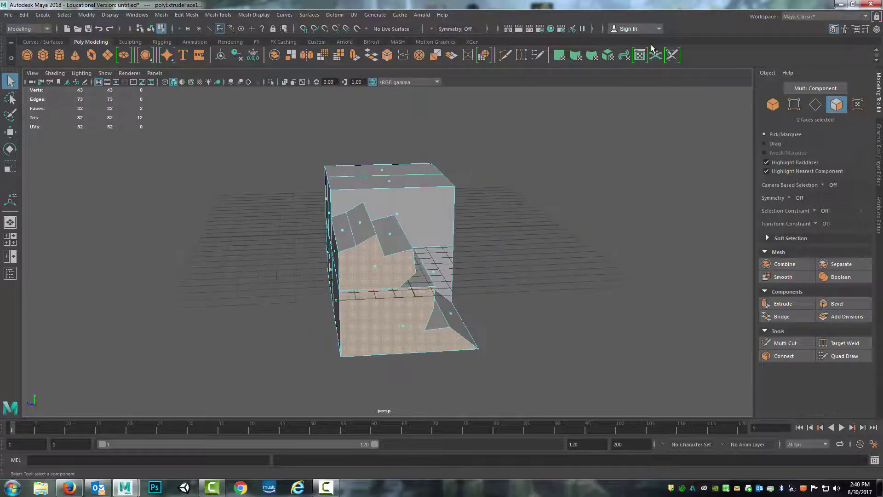
left_click_drag(458, 295, 425, 329, "alt")
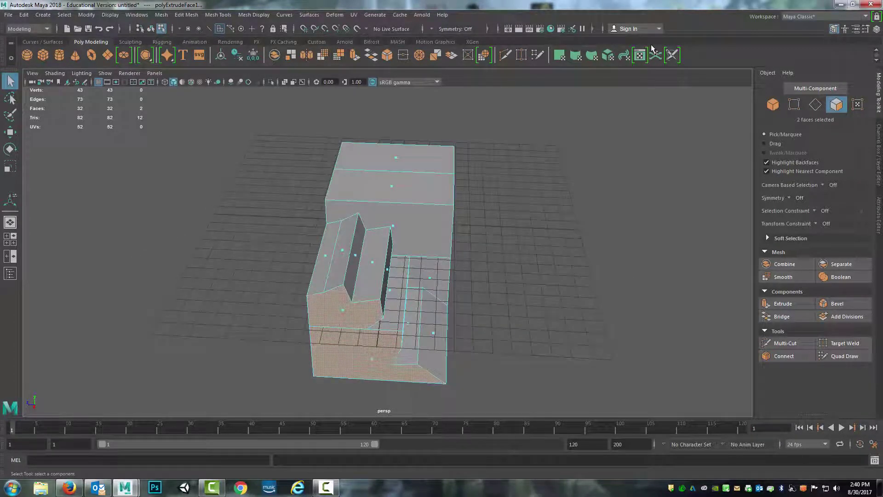
key("ctrl+z")
key("ctrl+z")
key("ctrl+z")
key("ctrl+z")
key("ctrl+z")
key("ctrl+z")
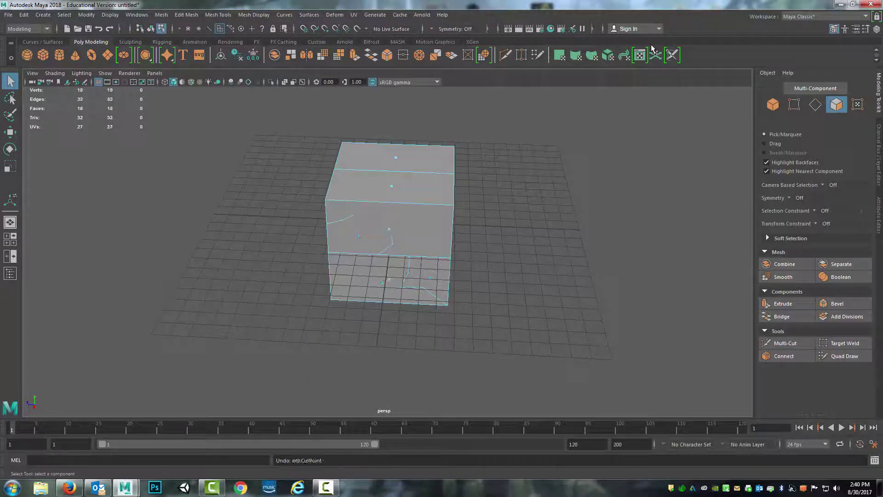
key("ctrl+z")
key("ctrl+z")
key("ctrl+z")
key("ctrl+z")
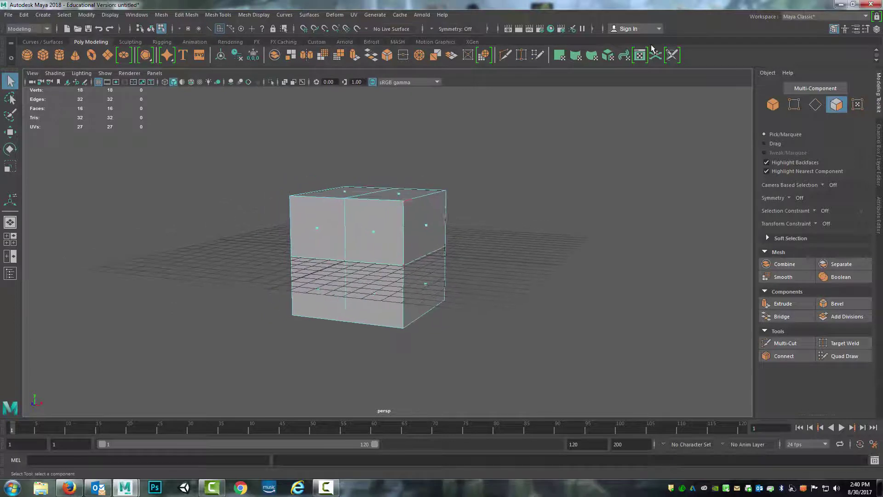
- Cycle the cube through vertex, edge and face selection, ending in vertex mode with the middle vertex of the top front edge selected
left_click_drag(387, 248, 387, 209, "alt")
right_click(387, 208)
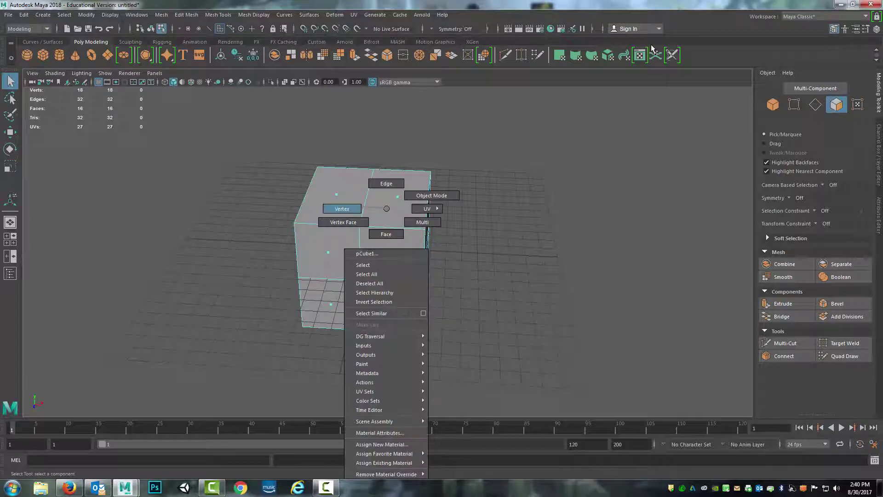
left_click(342, 209)
right_click_drag(371, 202, 371, 190)
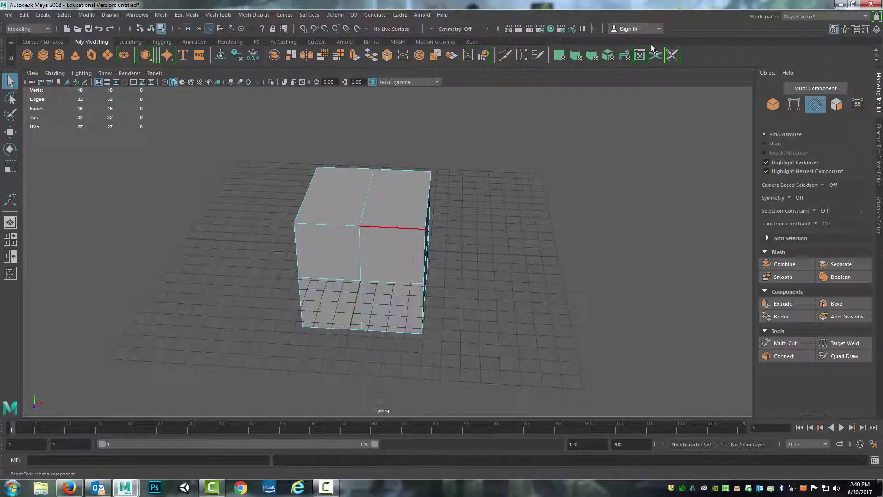
right_click_drag(374, 223, 374, 250)
right_click_drag(370, 213, 329, 214)
left_click(359, 225)
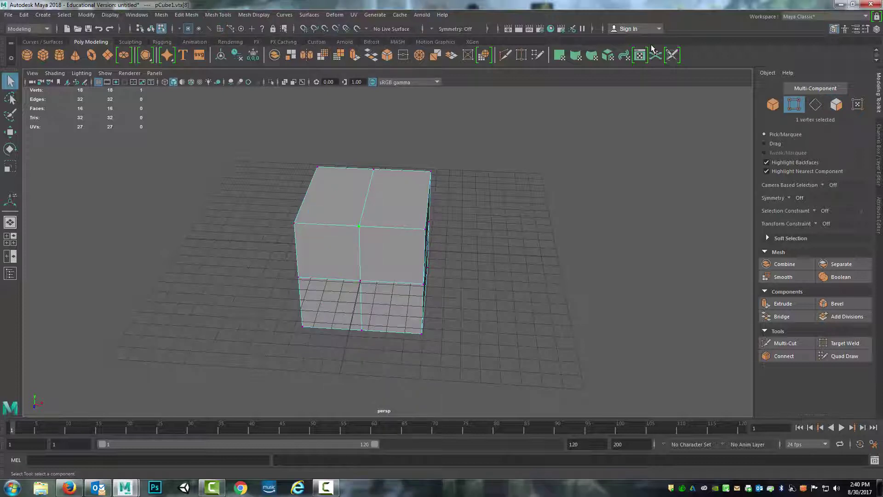
- Try a slight move of the selected vertex on the top front edge, and undo it
key("w")
mouse_move(358, 226)
left_mouse_down()
mouse_move(332, 199)
mouse_move(360, 223)
left_mouse_up()
key("ctrl+z")
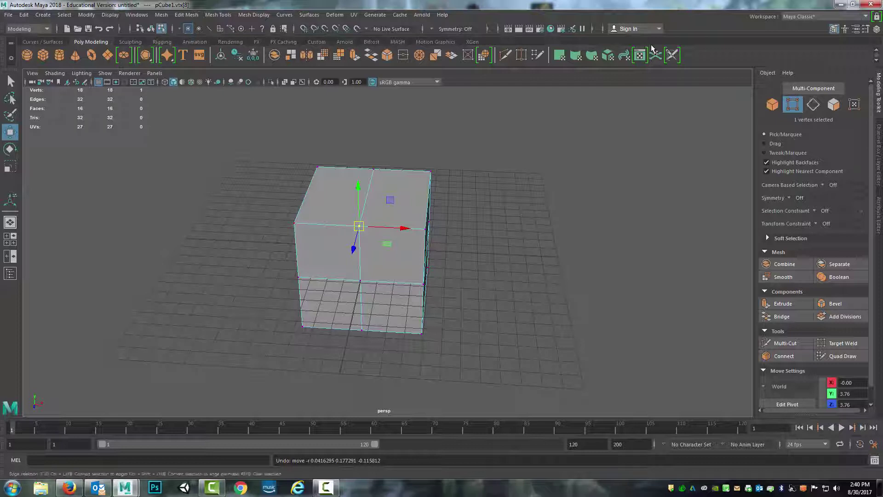
- Enable multi-component selection and try moving the cube's top front right corner vertex and parts of its top face
key("F7")
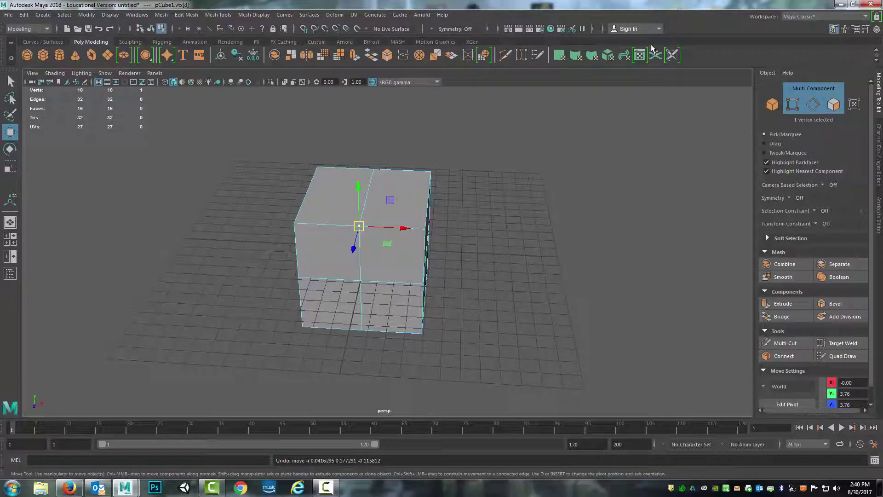
left_click(425, 229)
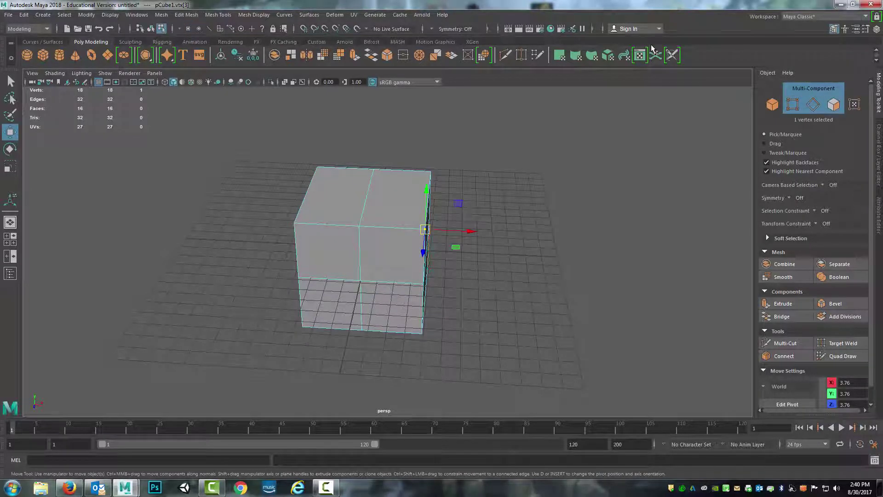
mouse_move(425, 229)
left_mouse_down()
mouse_move(410, 193)
mouse_move(440, 218)
mouse_move(397, 193)
mouse_move(451, 188)
left_mouse_up()
left_click(400, 223)
left_click(390, 179)
mouse_move(391, 179)
left_mouse_down()
mouse_move(399, 220)
mouse_move(385, 189)
left_mouse_up()
mouse_move(385, 202)
left_mouse_down("alt")
mouse_move(373, 221)
mouse_move(515, 210)
mouse_move(358, 203)
mouse_move(368, 206)
left_mouse_up("alt")
left_click(354, 203)
- Undo the trial component moves on the cube
key("ctrl+z")
key("ctrl+z")
key("ctrl+z")
key("ctrl+z")
key("ctrl+z")
key("ctrl+z")
- Examine the cube's top, front and right side faces from several angles and distances
mouse_move(425, 200)
left_mouse_down("alt")
mouse_move(478, 180)
mouse_move(404, 207)
left_mouse_up("alt")
mouse_move(376, 203)
right_mouse_down()
mouse_move(376, 178)
mouse_move(331, 203)
mouse_move(375, 202)
right_mouse_up()
left_click_drag(376, 202, 409, 189, "alt")
middle_click_drag(410, 189, 428, 166, "alt")
left_click_drag(428, 165, 421, 167, "alt")
scroll(814, 322, "down", 1)
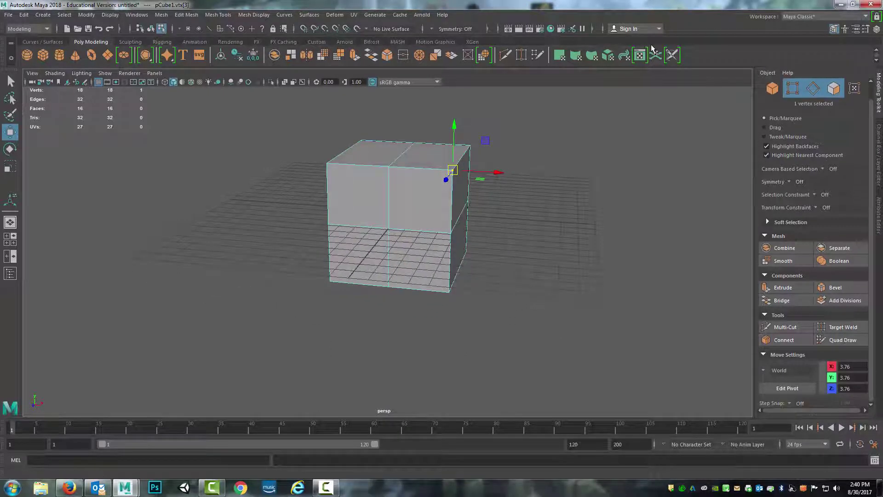
mouse_move(428, 234)
right_mouse_down("alt")
mouse_move(506, 234)
mouse_move(414, 235)
right_mouse_up("alt")
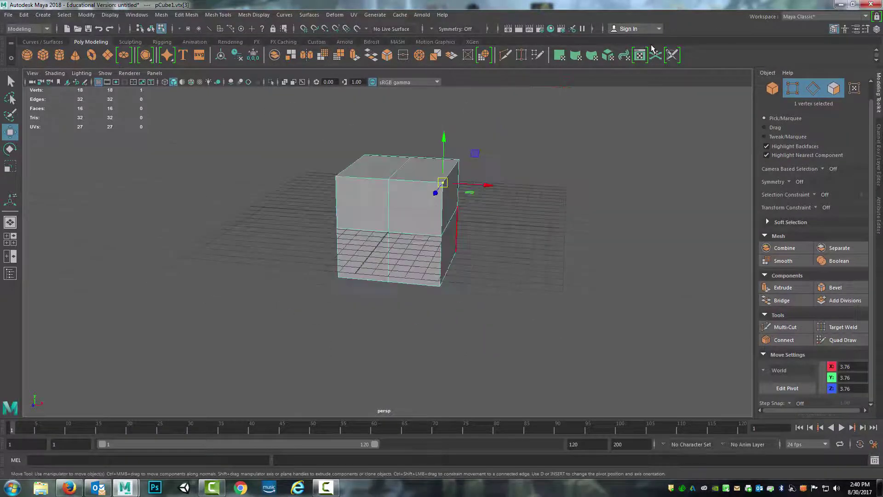
middle_click_drag(414, 234, 400, 289, "alt")
mouse_move(400, 258)
left_mouse_down("alt")
mouse_move(437, 285)
mouse_move(404, 287)
left_mouse_up("alt")
mouse_move(405, 287)
right_mouse_down("alt")
mouse_move(469, 288)
mouse_move(428, 288)
right_mouse_up("alt")
mouse_move(428, 276)
left_mouse_down("alt")
mouse_move(469, 258)
mouse_move(437, 271)
left_mouse_up("alt")
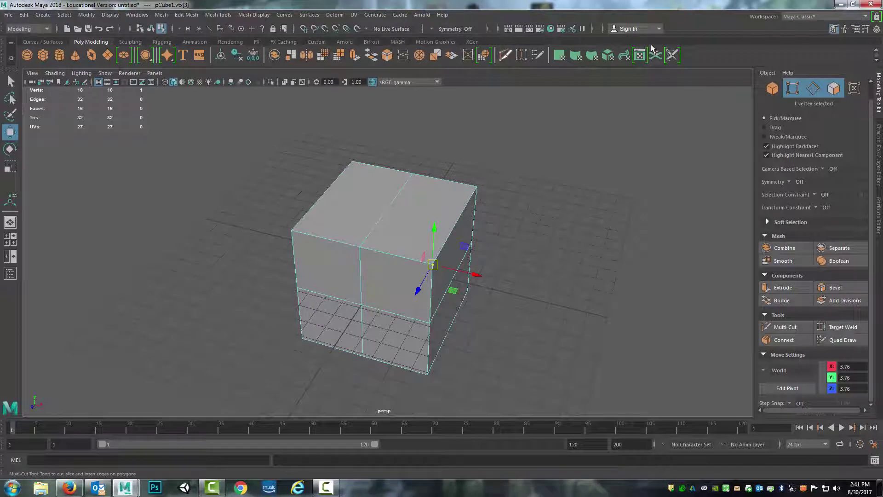
- Multi-Cut across the top face from its left edge to its right edge, continuing down the right side to the rear vertical edge
left_click(652, 48)
left_click_drag(290, 204, 329, 211, "alt")
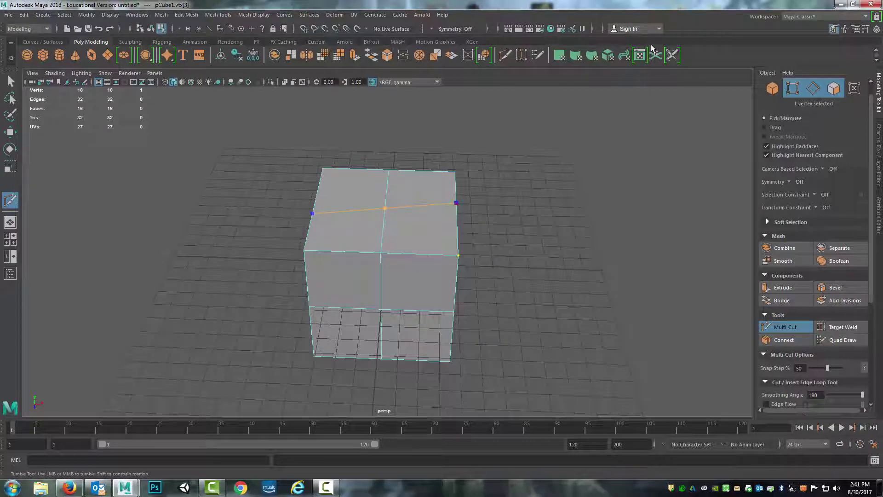
mouse_move(457, 203)
left_mouse_down("alt")
mouse_move(391, 208)
mouse_move(427, 216)
left_mouse_up("alt")
key("Return")
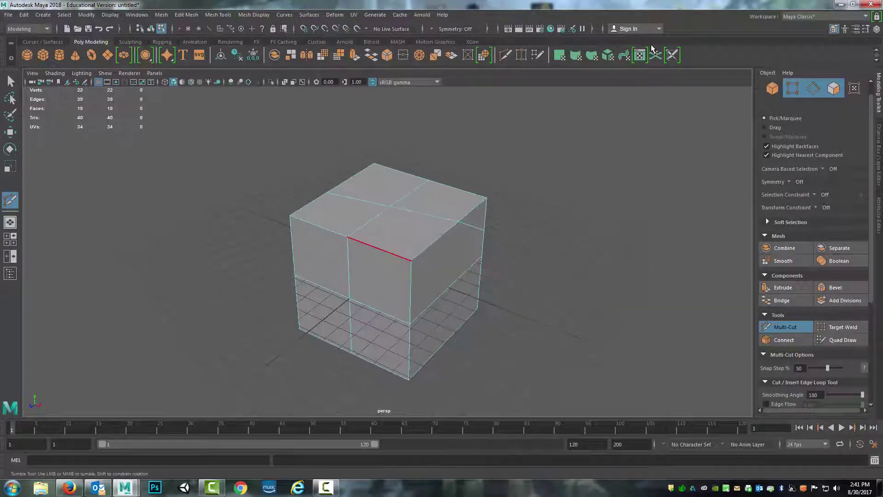
- Cut the top face's right half from front edge to back edge, and insert an edge loop through the cube's left half
left_click(392, 254)
left_click(454, 188)
left_click_drag(379, 267, 407, 258, "alt")
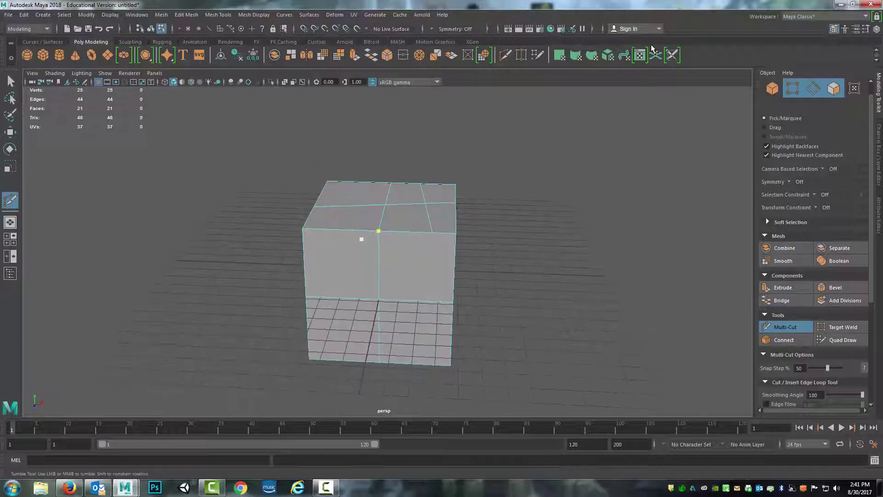
left_click(340, 229, "ctrl")
mouse_move(398, 192)
left_mouse_down("alt")
mouse_move(407, 219)
mouse_move(391, 224)
left_mouse_up("alt")
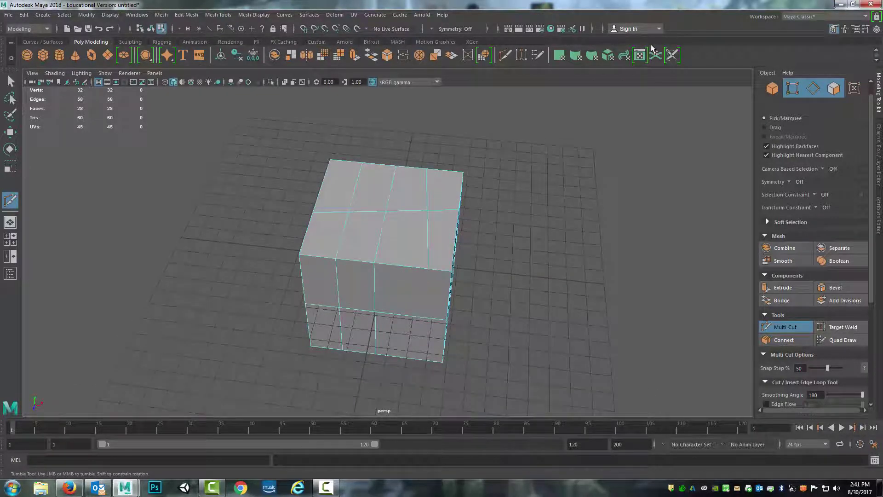
- Set the Multi-Cut snap step to 25% and cut the top face from the front edge's right section to the crosswise cut
key("Tab")
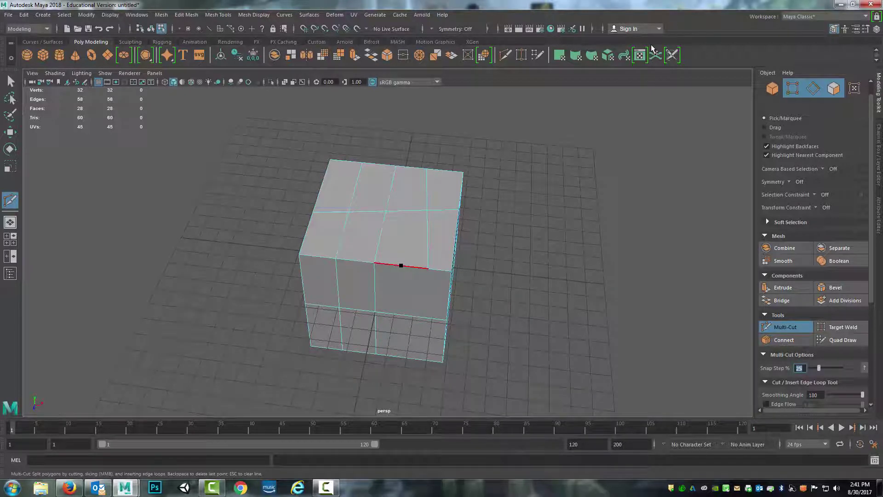
left_click(401, 266)
left_click_drag(400, 249, 398, 216, "alt")
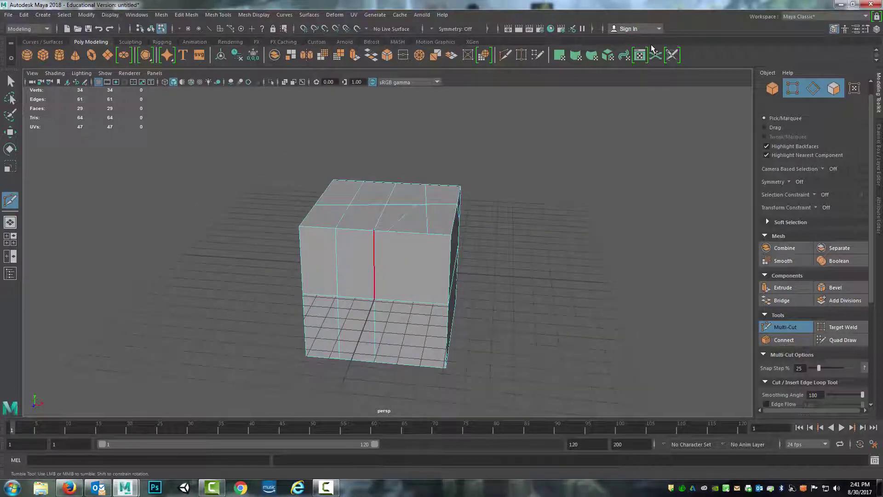
- Insert a horizontal edge loop around the lower half of the cube
left_click_drag(336, 266, 367, 251, "alt")
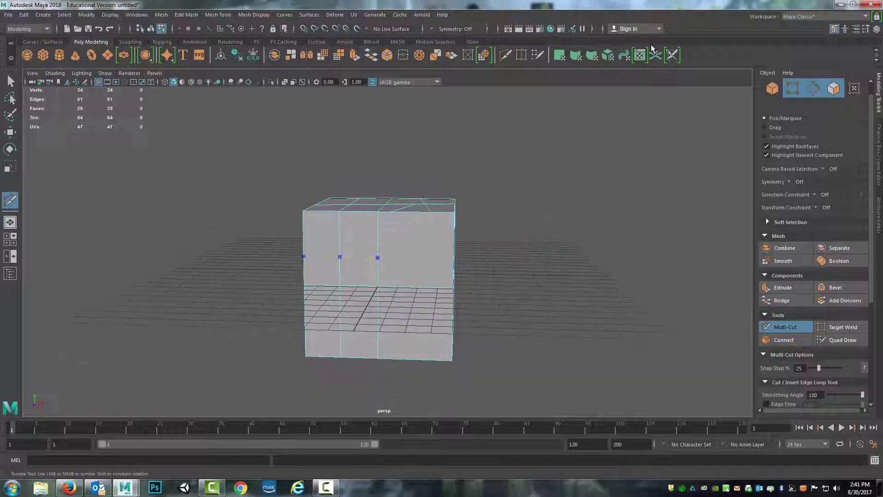
left_click_drag(399, 288, 469, 313, "alt")
mouse_move(313, 230)
left_mouse_down("alt")
mouse_move(338, 229)
mouse_move(311, 223)
left_mouse_up("alt")
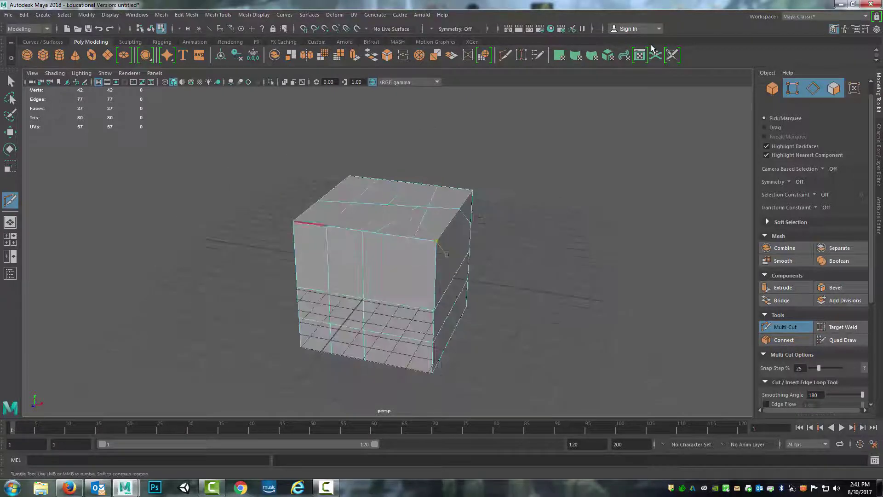
mouse_move(370, 205)
left_mouse_down("alt")
mouse_move(308, 214)
mouse_move(283, 255)
mouse_move(258, 247)
left_mouse_up("alt")
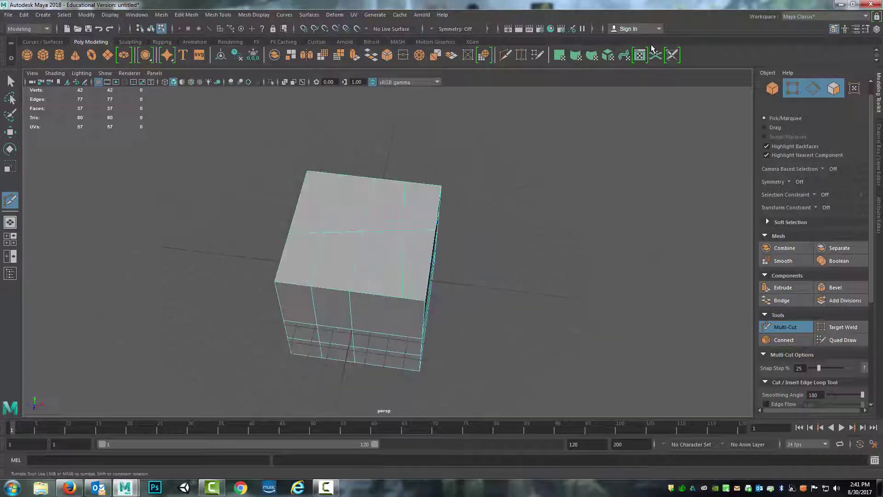